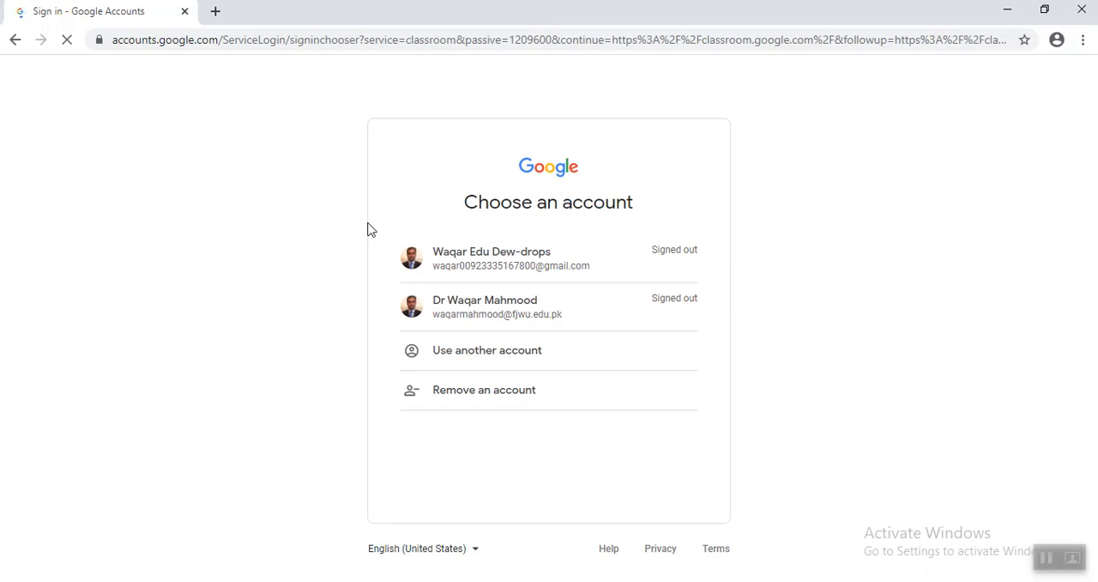
- Sign in with the first listed Google account and open the Classwork page of Test Class
click(446, 256)
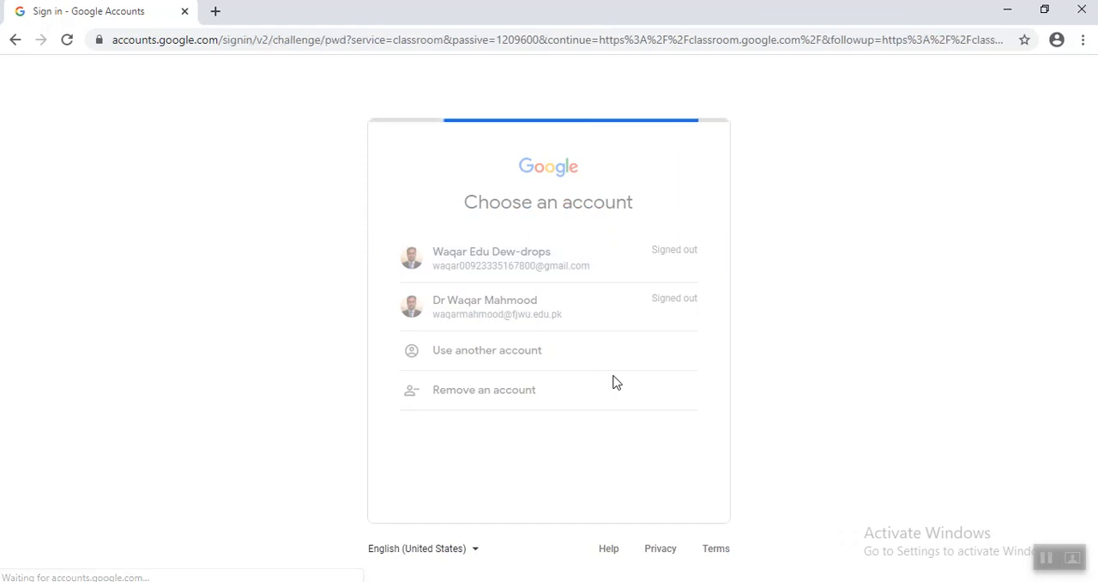
click(644, 376)
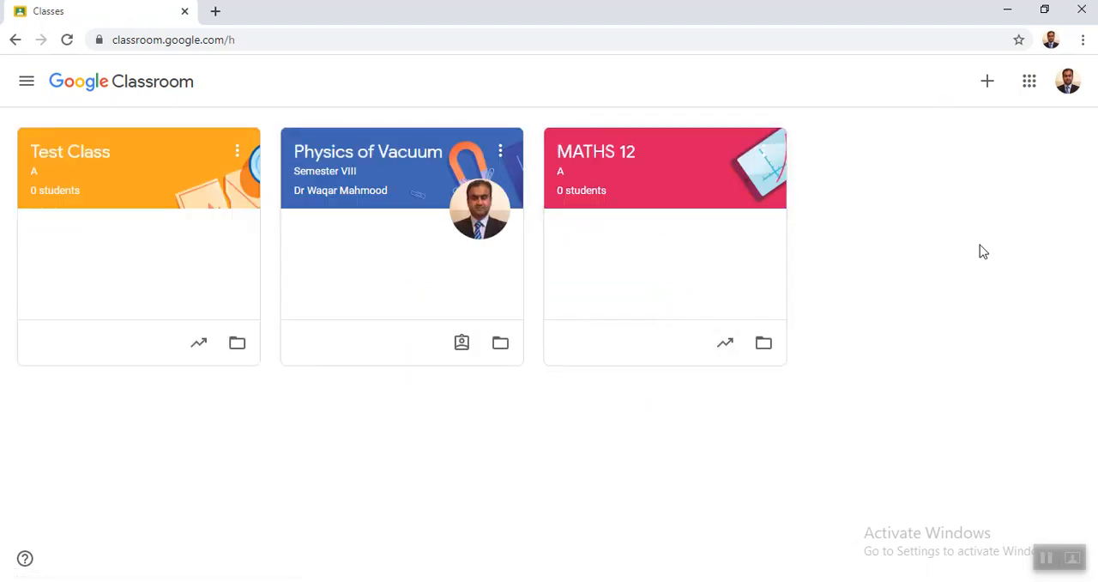
click(71, 154)
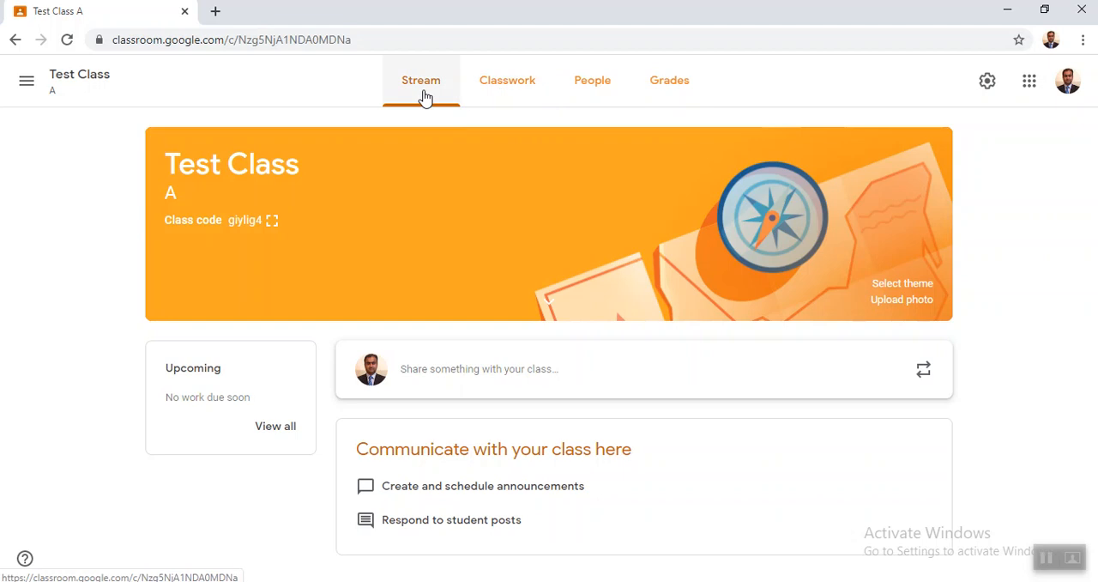
click(500, 94)
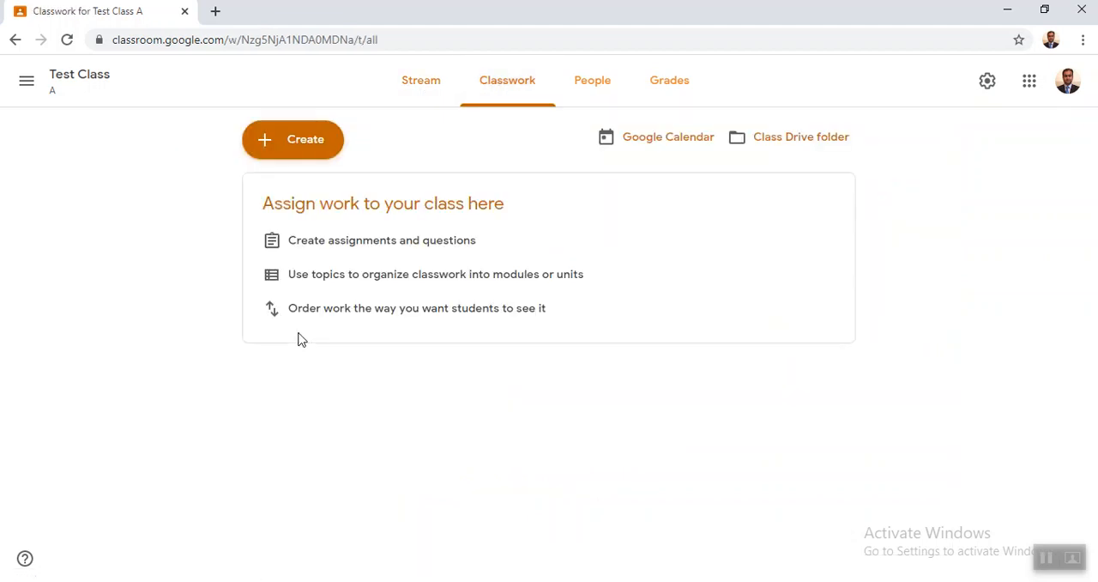
- Create a new assignment in Test Class with the title "Attendance"
click(300, 151)
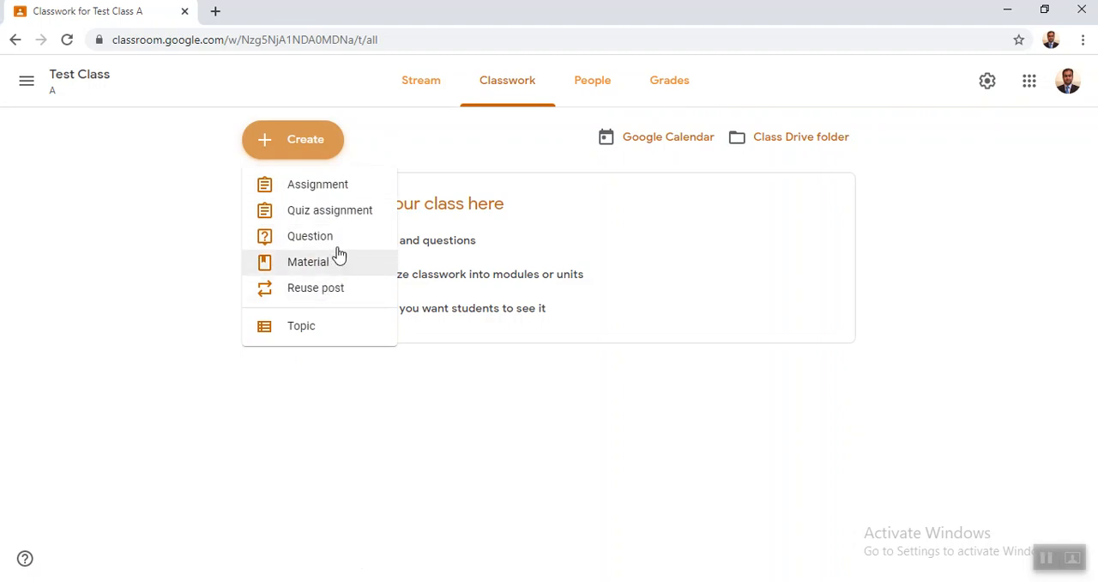
click(338, 194)
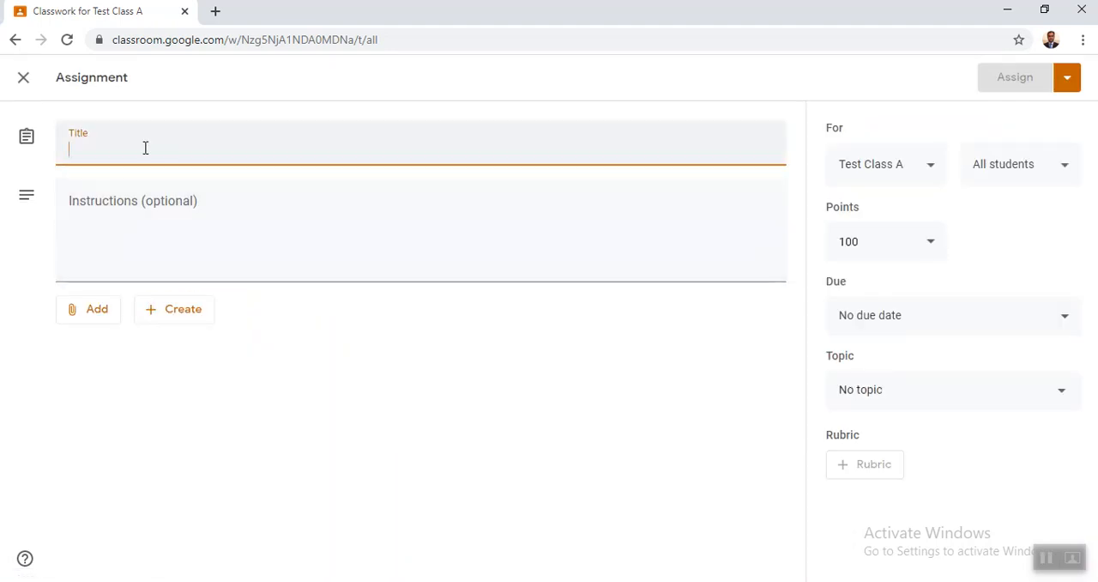
text(Attendance)
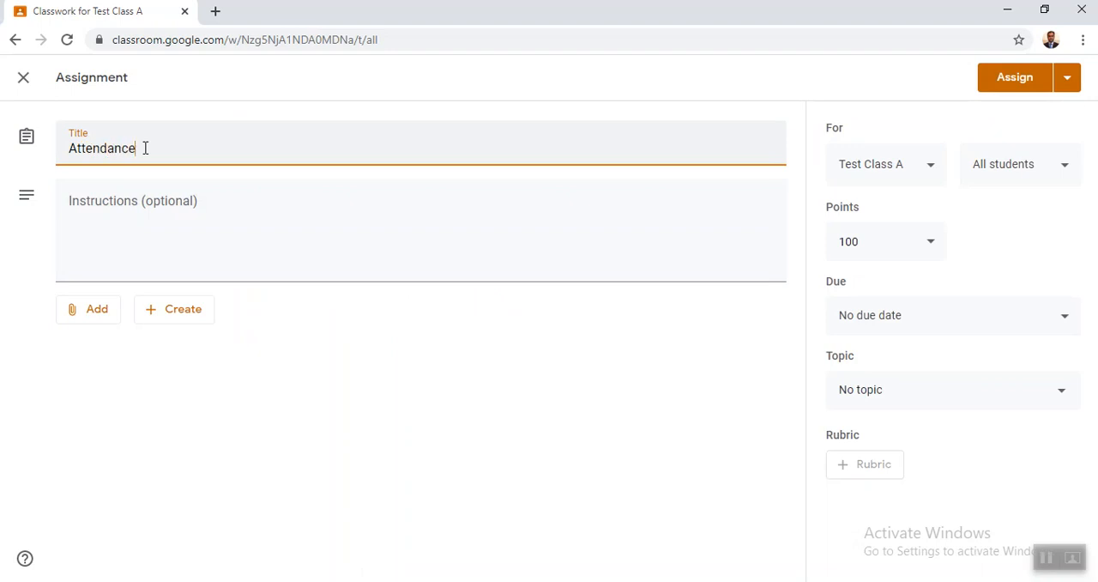
click(163, 229)
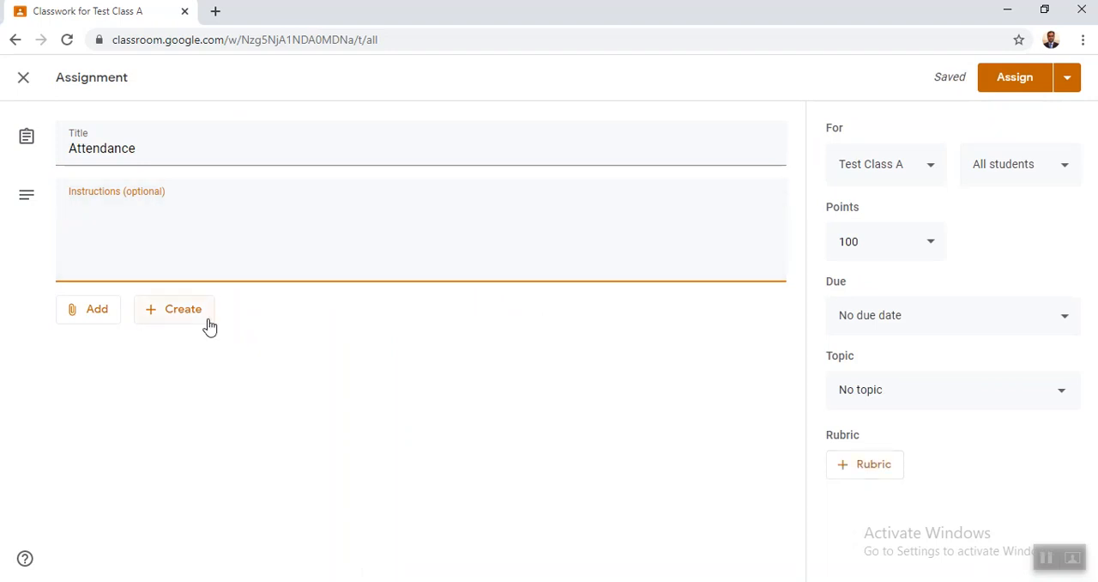
- Check the list of target classes and set the assignment's points to Ungraded
click(935, 174)
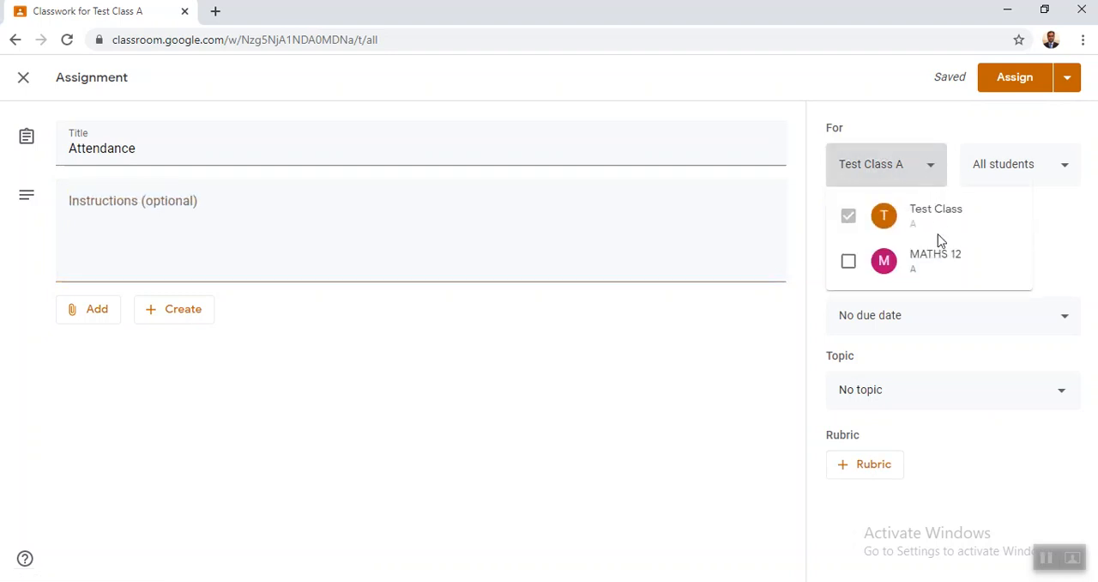
click(932, 172)
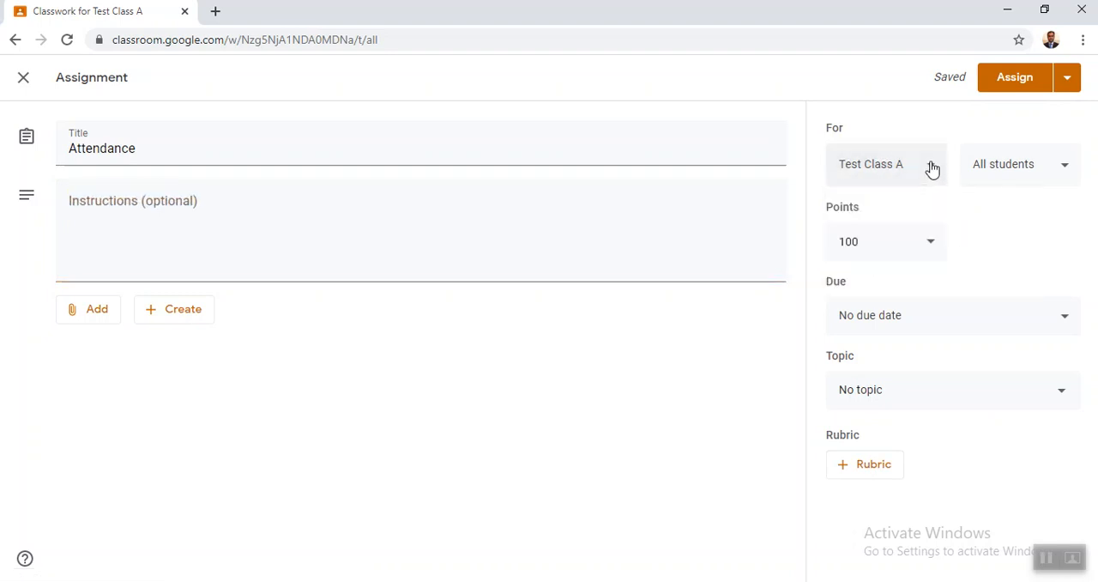
click(933, 249)
click(882, 282)
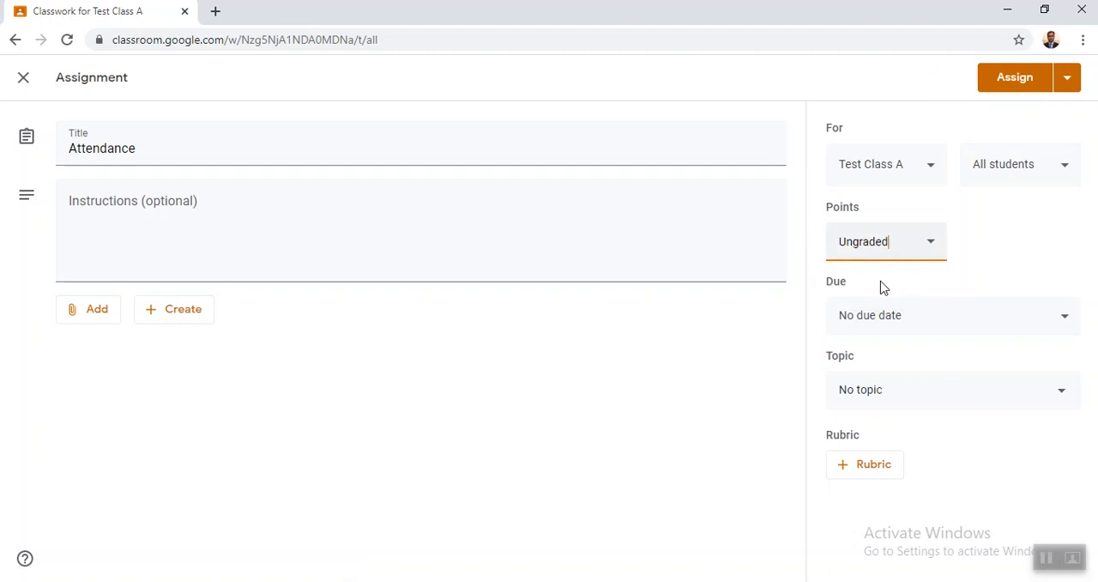
- Set the assignment's due date to Apr 24, 2020 and its due time to 4:30 PM
click(898, 321)
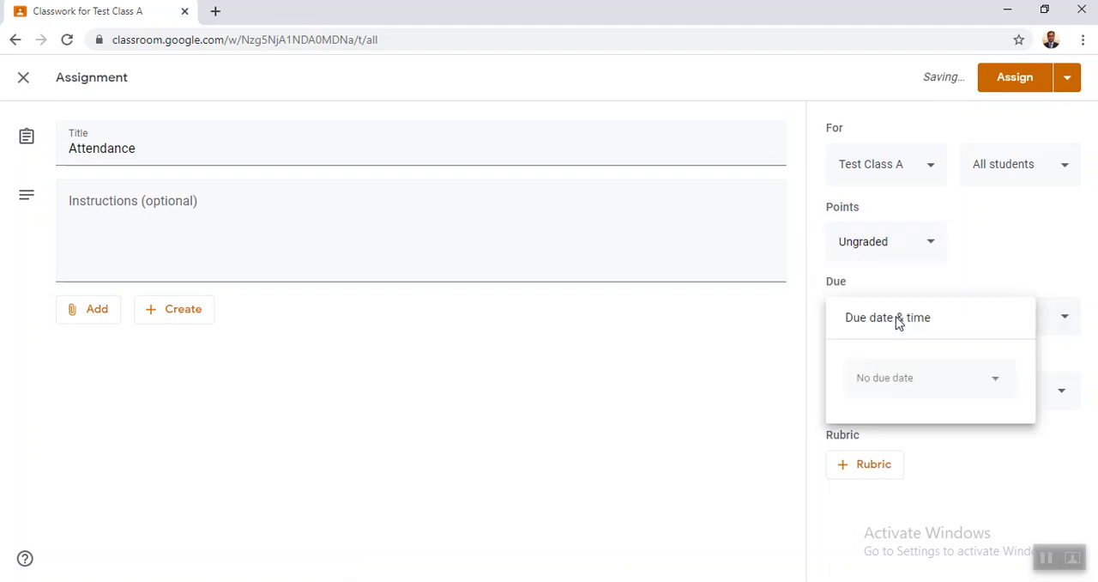
click(893, 378)
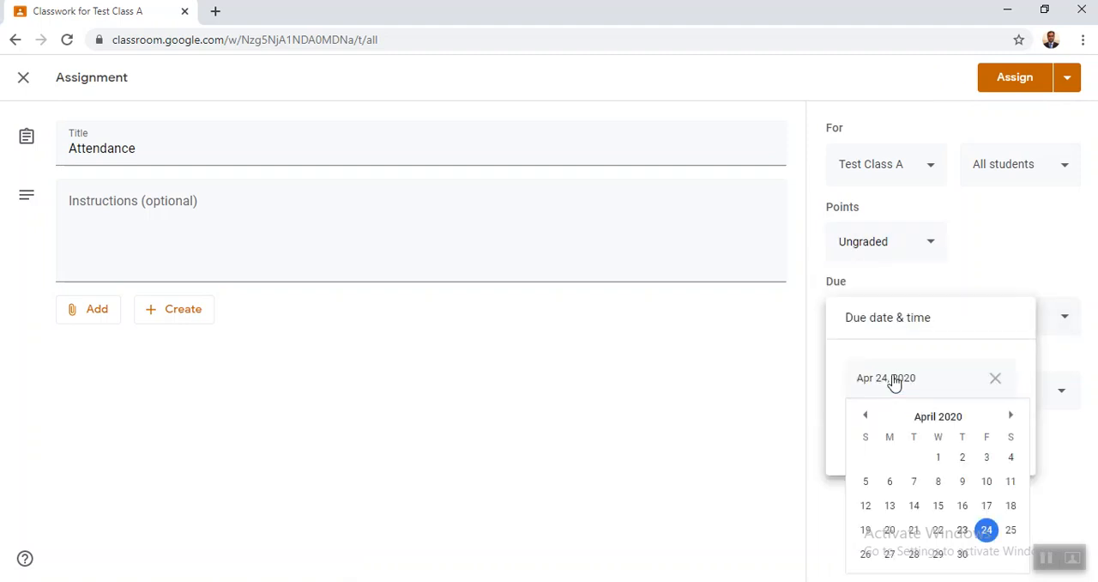
click(987, 530)
click(889, 429)
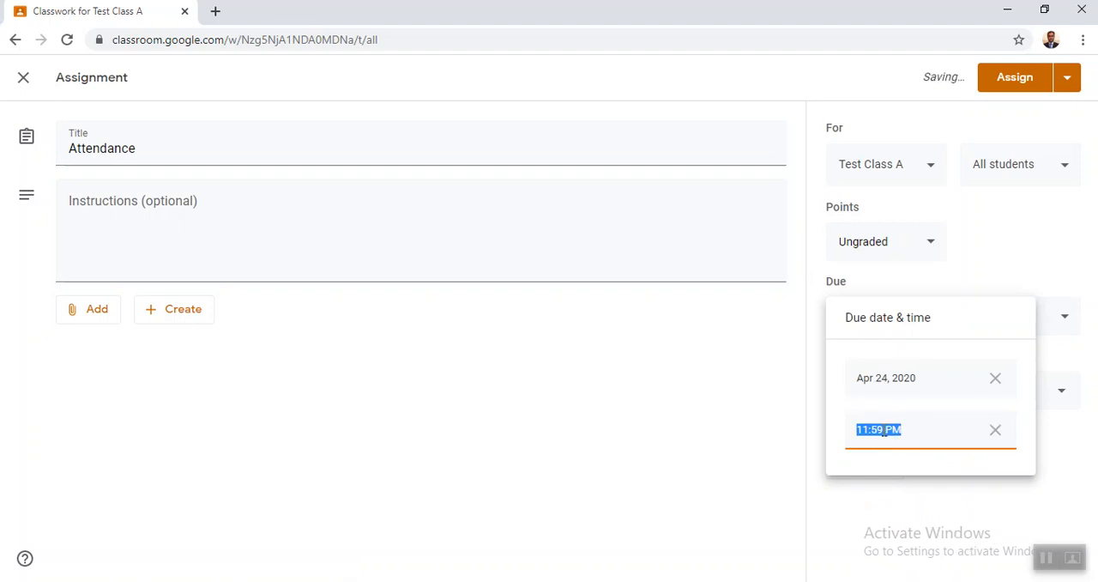
text(4:30)
click(745, 415)
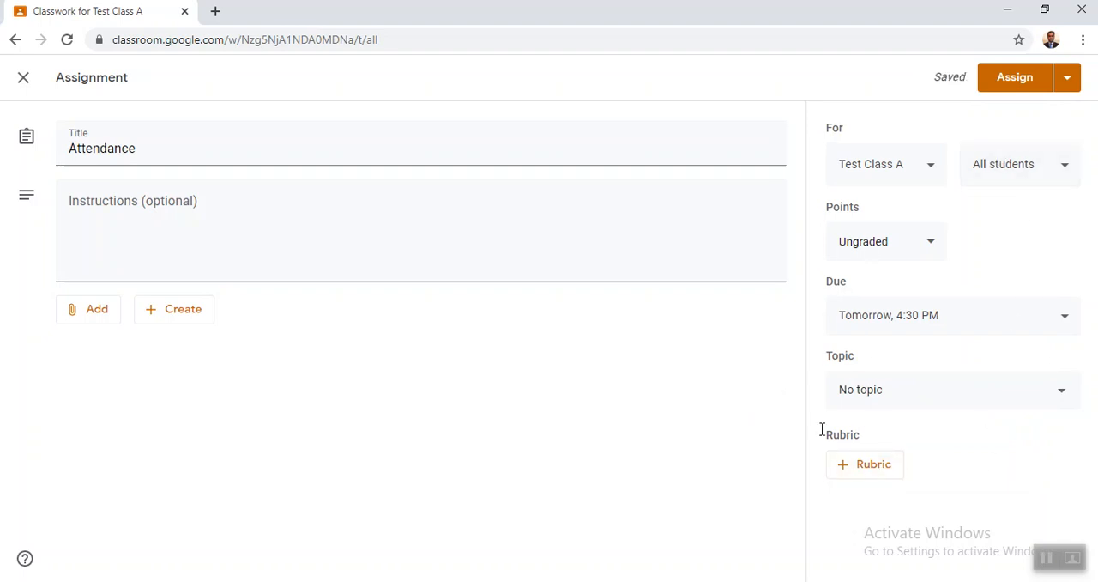
- Attach a new blank Google Form to the assignment and open it for editing
click(183, 314)
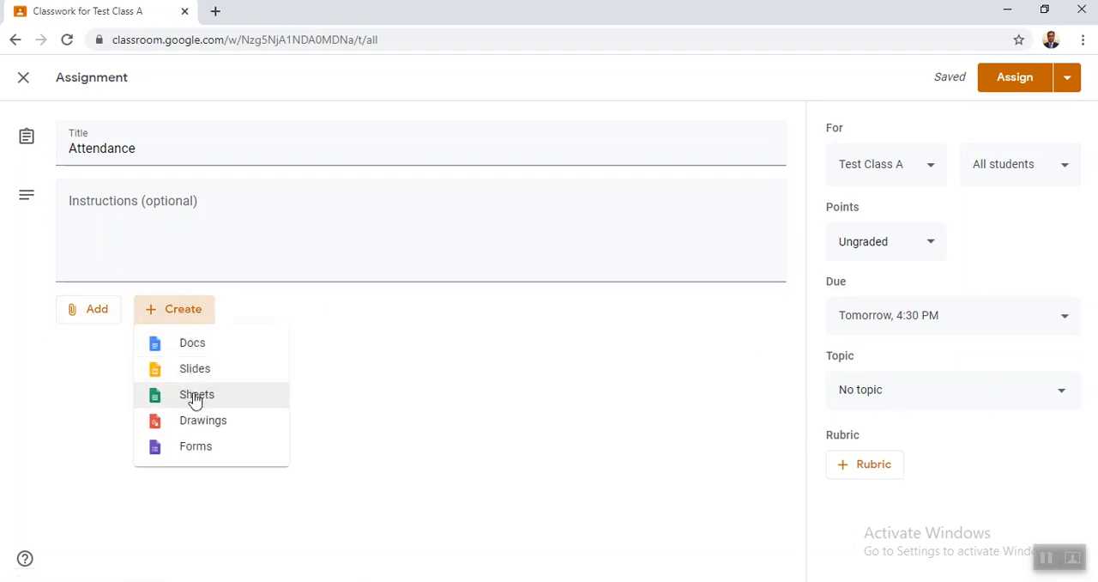
click(195, 447)
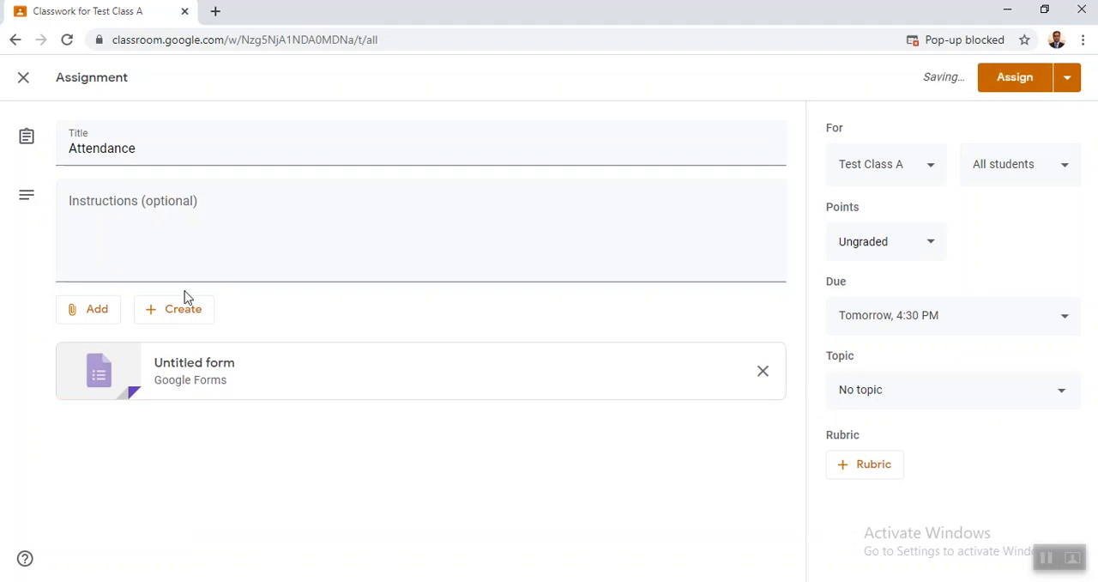
click(202, 370)
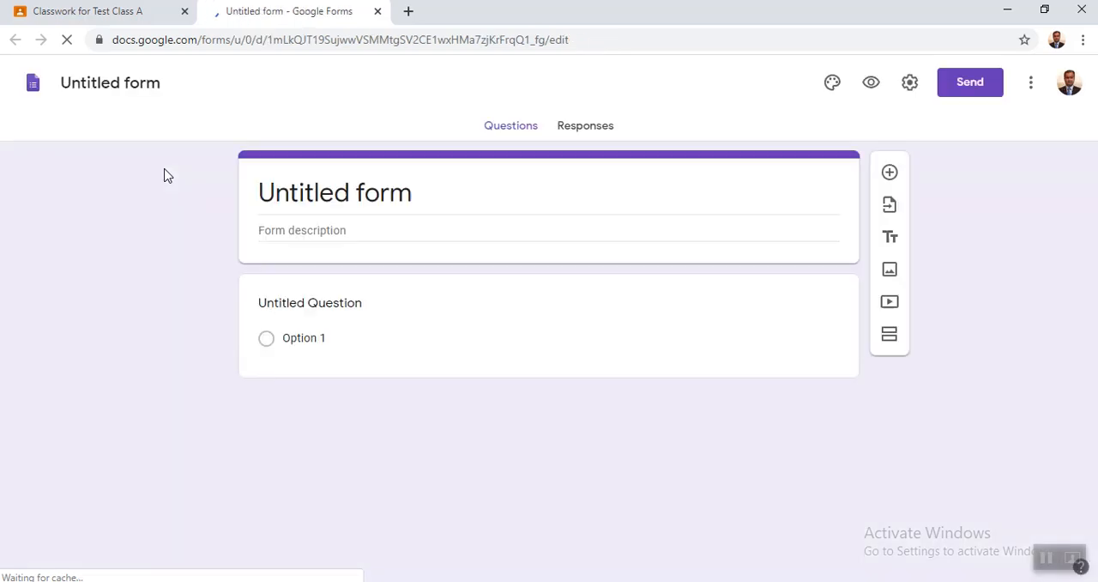
- Title the form "attendance" and give the form file the same name
click(343, 200)
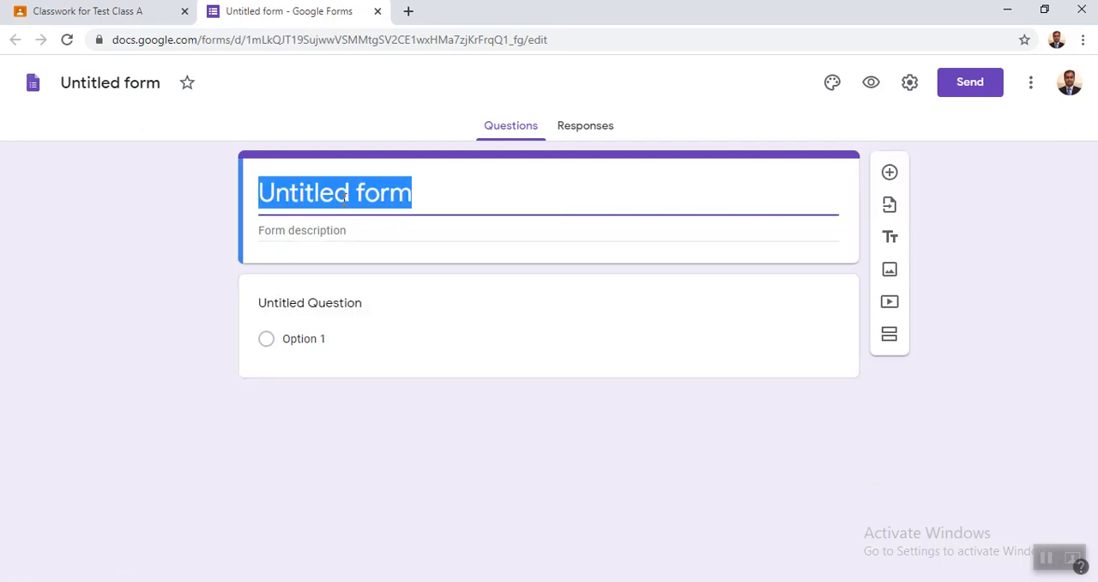
text(at)
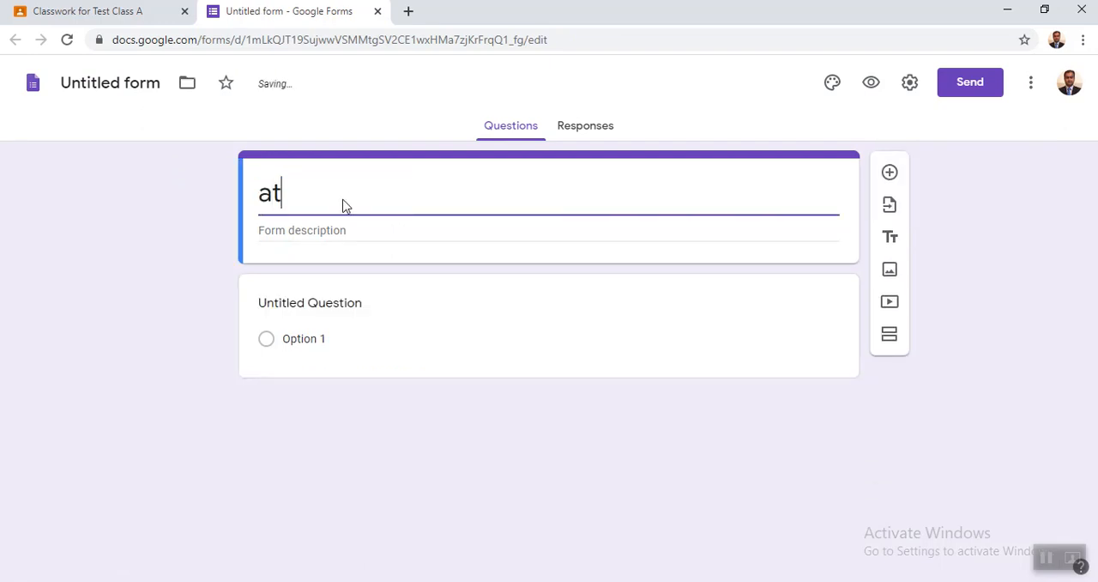
text(tendance)
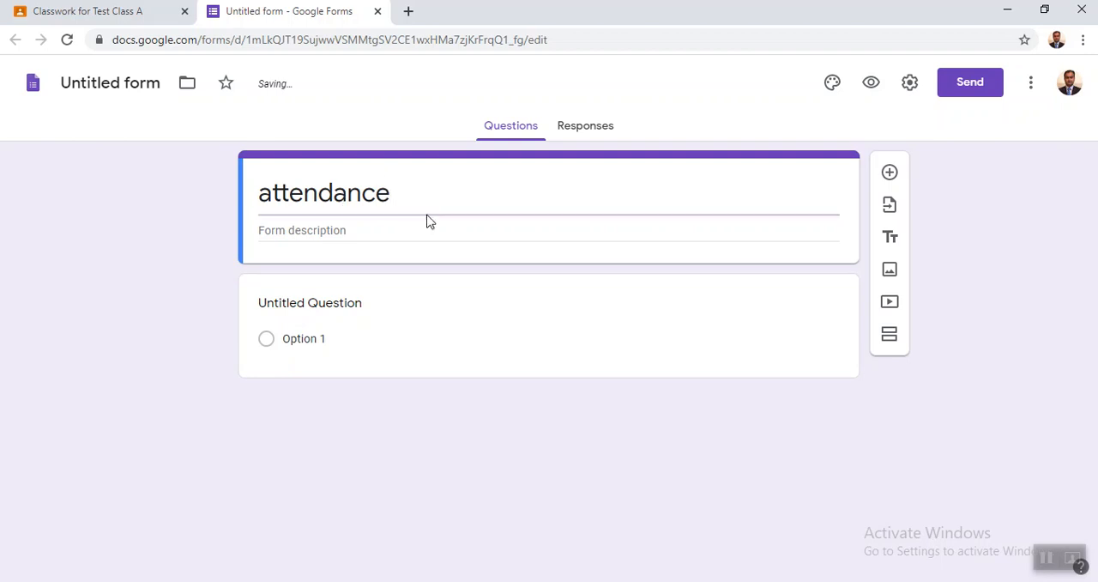
double_click(350, 194)
click(334, 196)
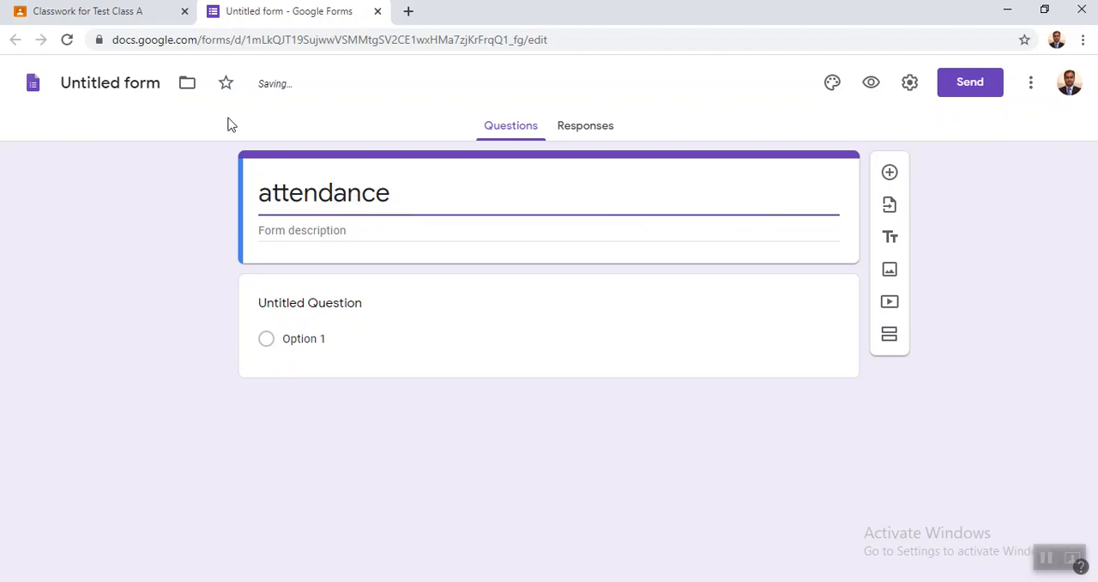
click(116, 86)
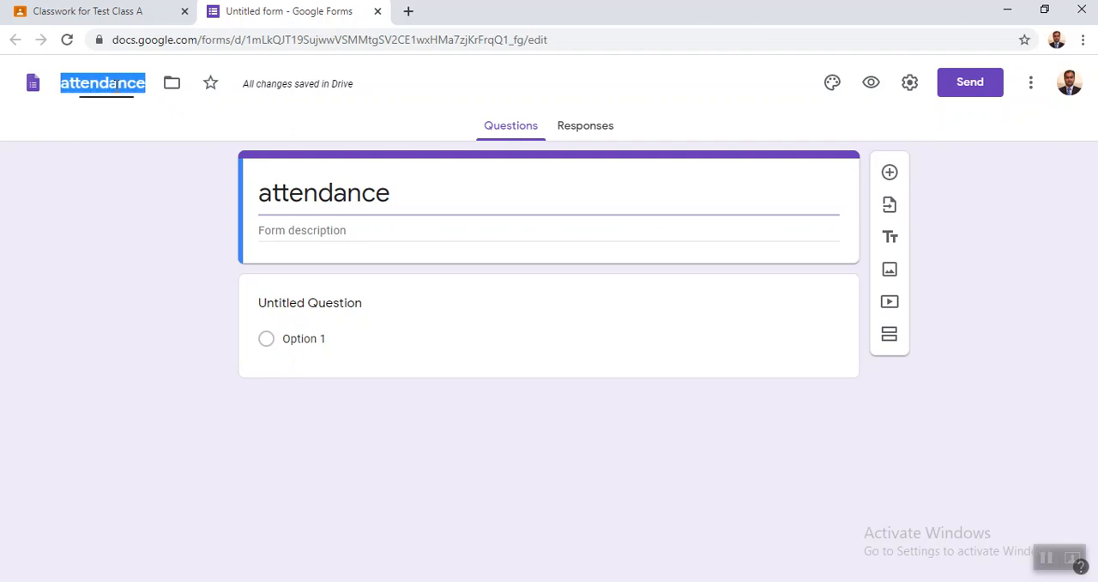
double_click(296, 194)
- Replace the untitled question's text with "Are you available?"
click(299, 306)
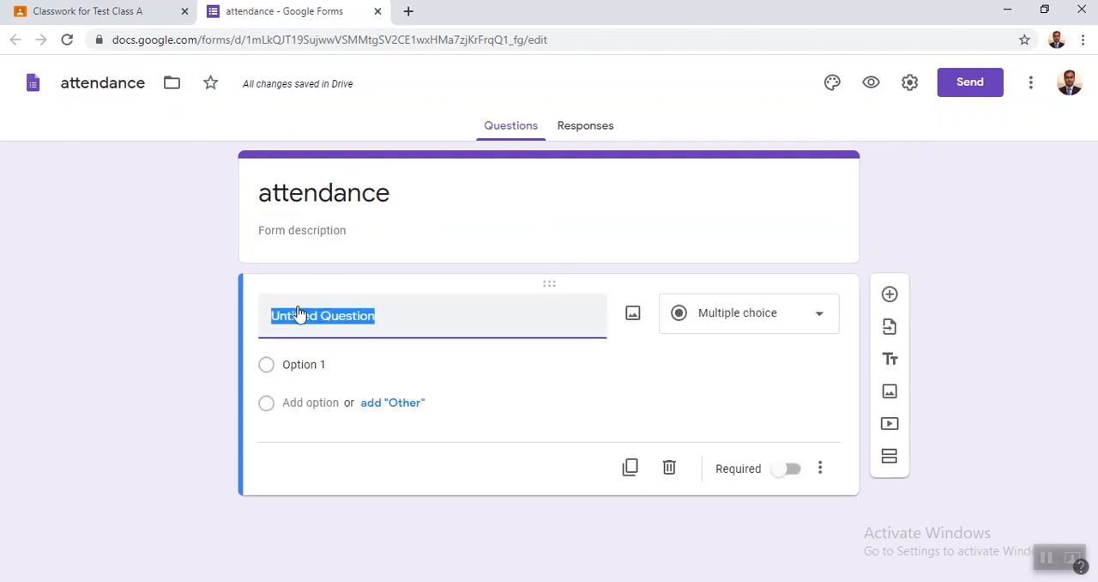
text(A)
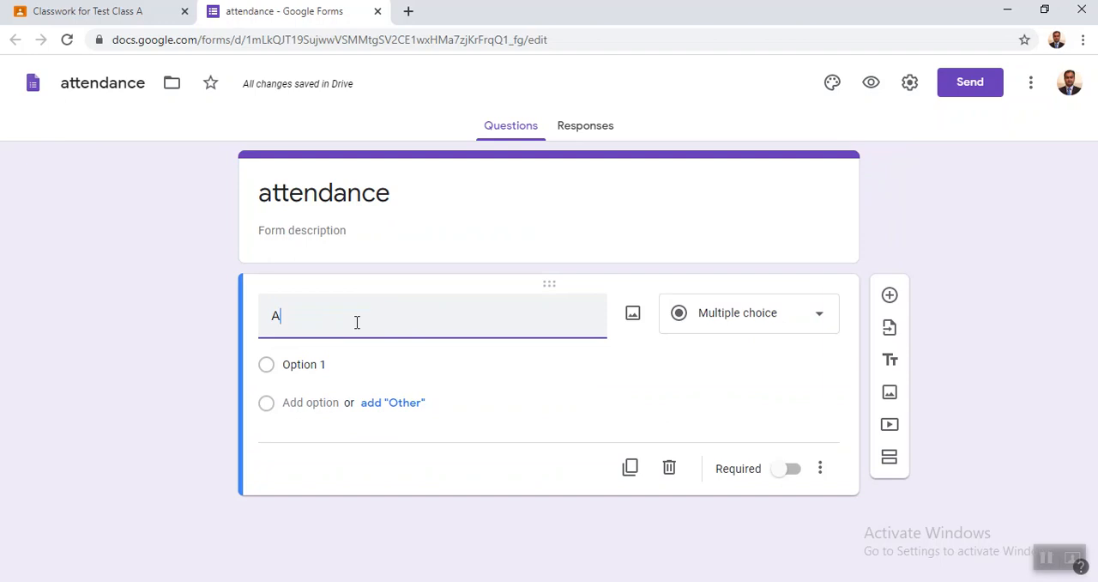
text(re you avail)
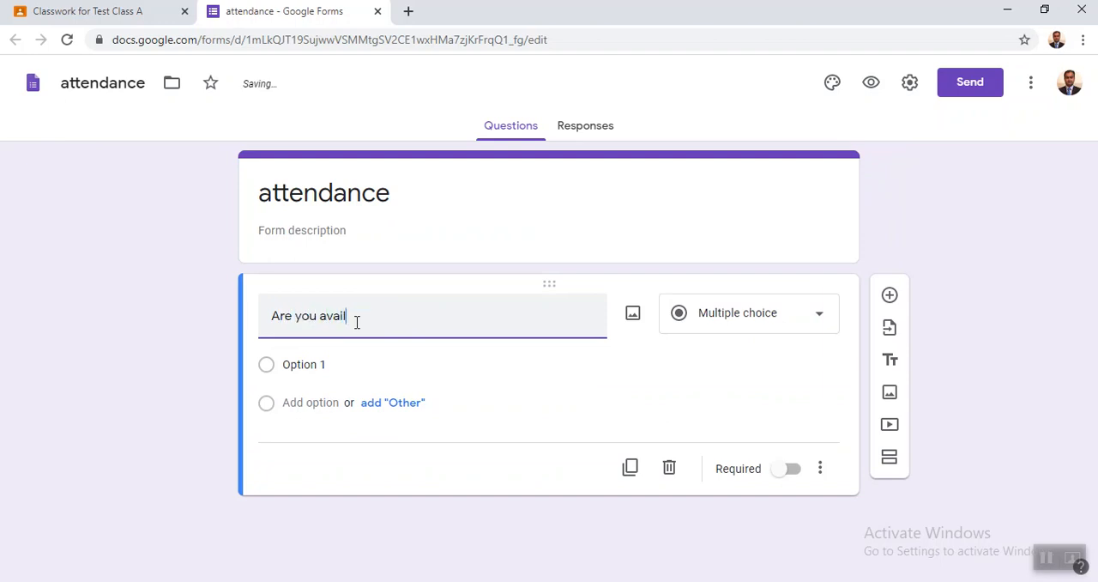
text(able?)
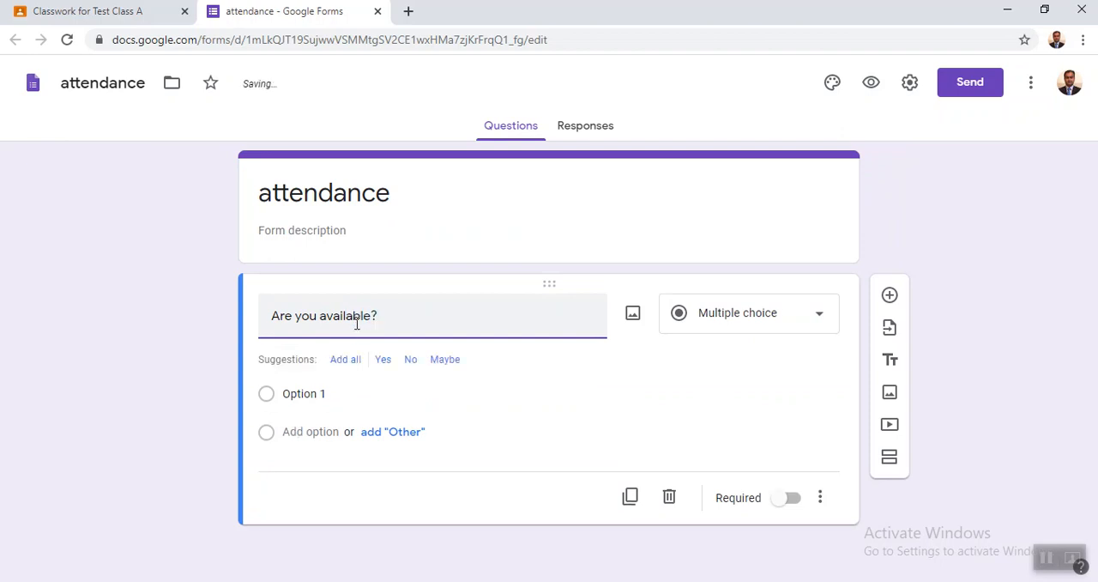
- Name the question's first option "Yes" and make the question required
click(273, 396)
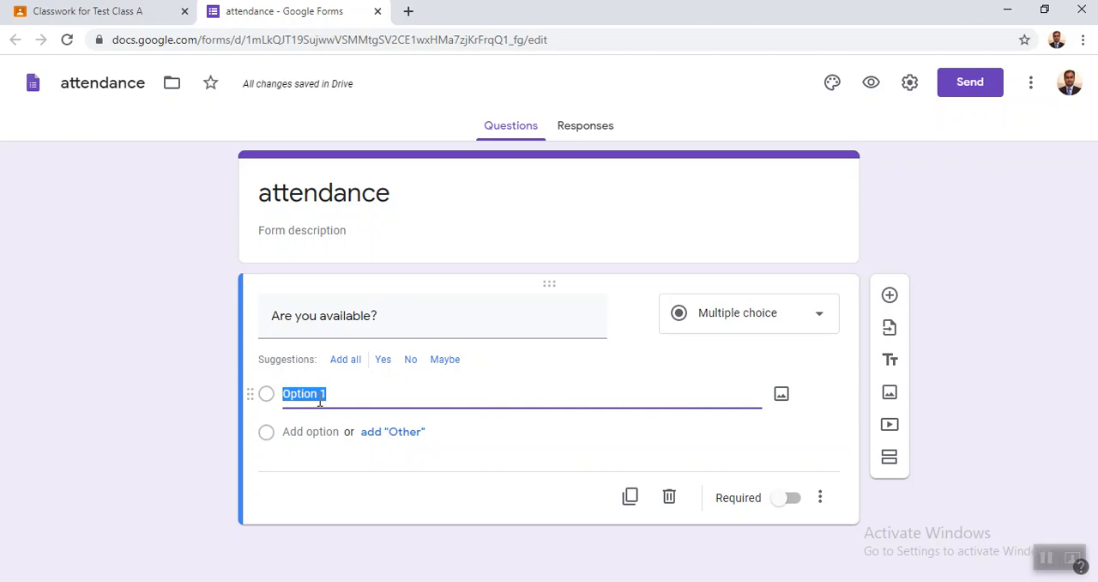
text(Yes)
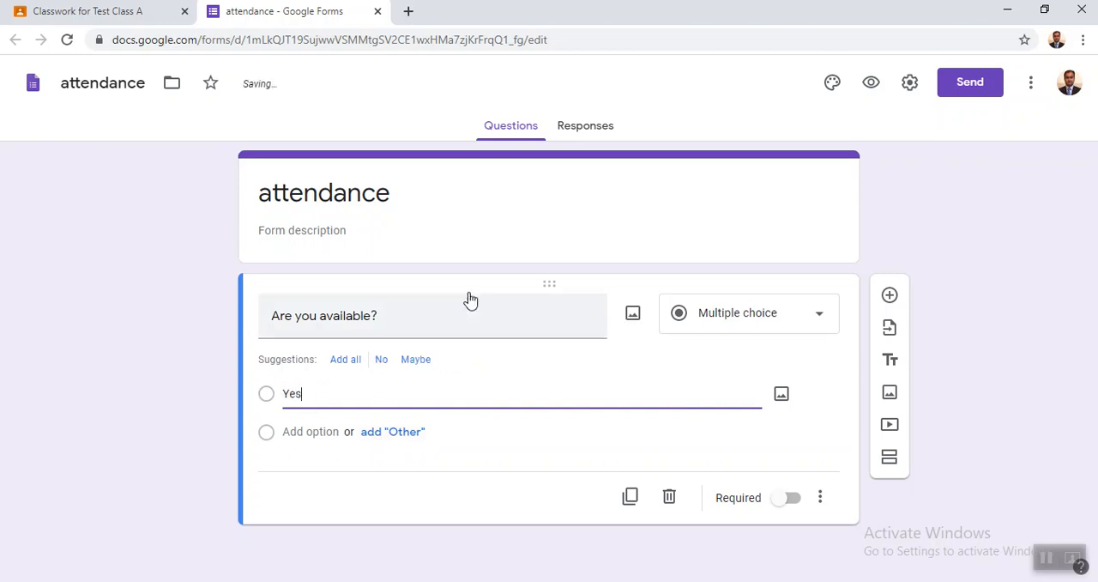
click(467, 315)
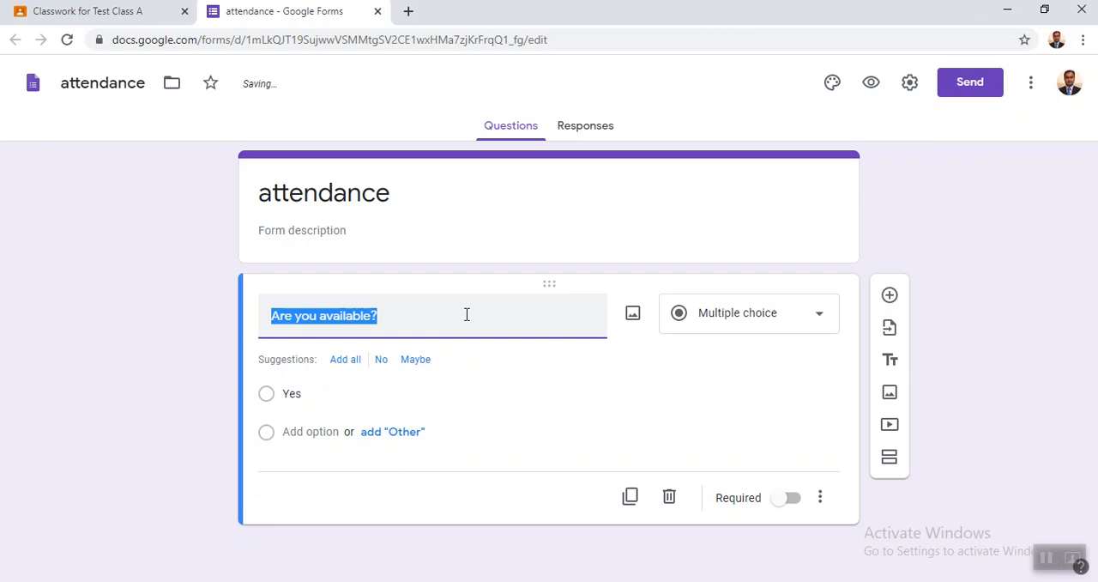
click(792, 503)
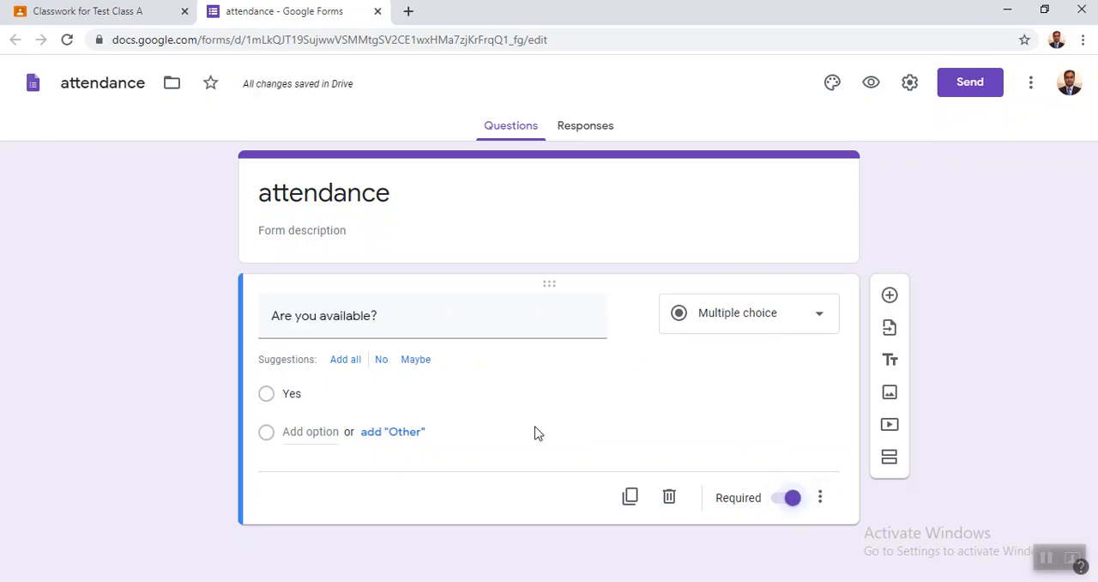
- Check the form's responses view, close the form and return to the Attendance assignment
click(580, 130)
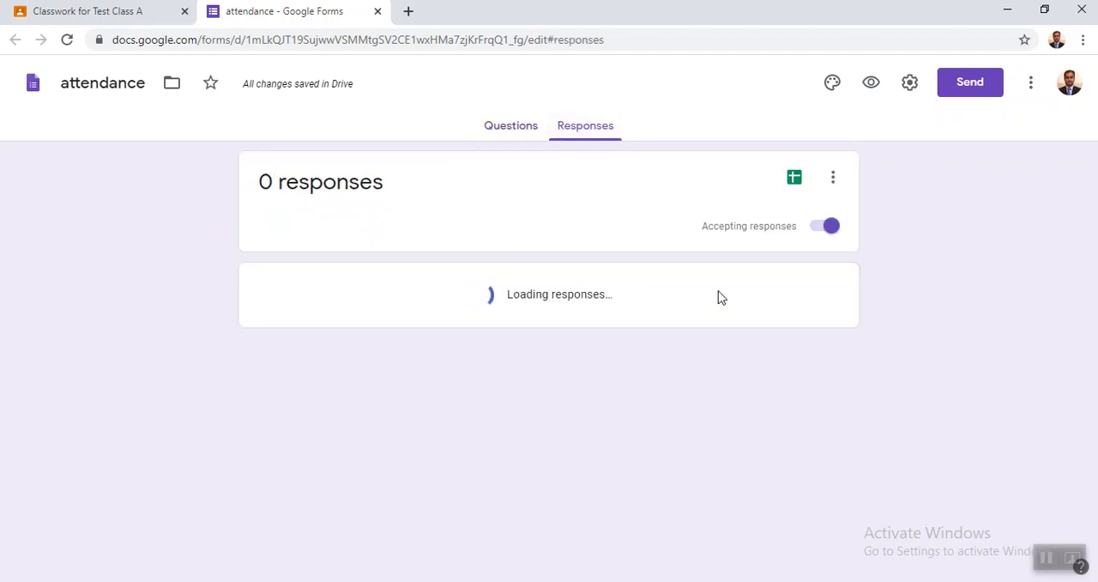
click(501, 133)
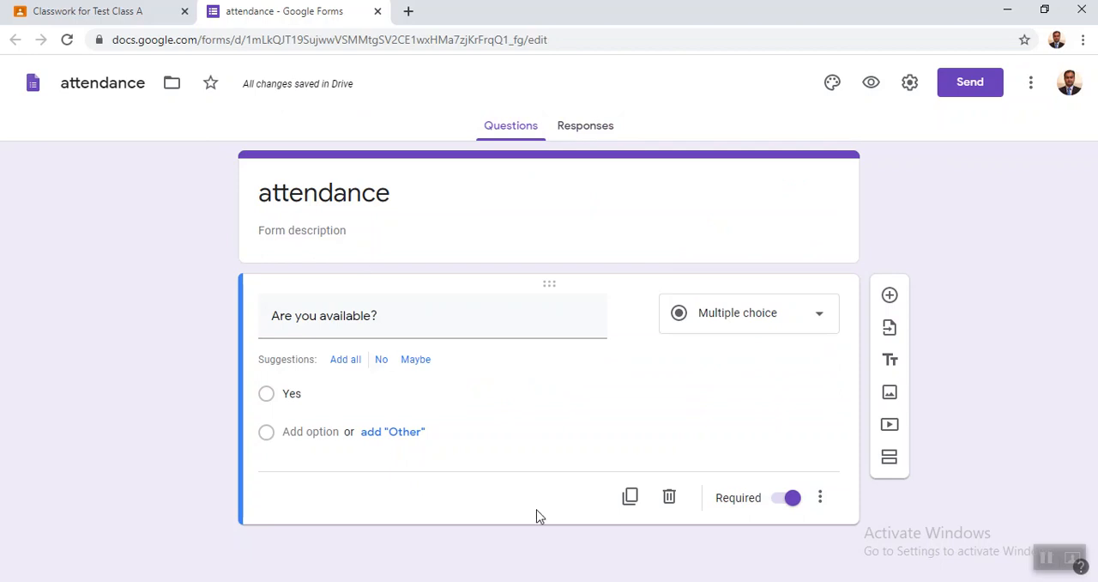
click(377, 11)
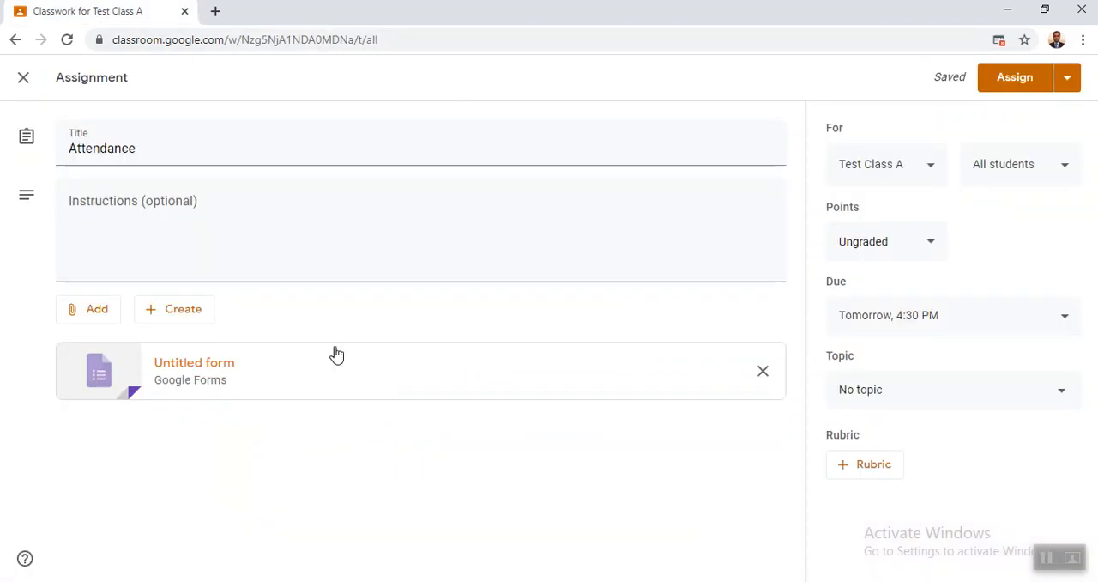
- Check the assignment's scheduling options, cancel them and assign Attendance to the class immediately
click(1067, 79)
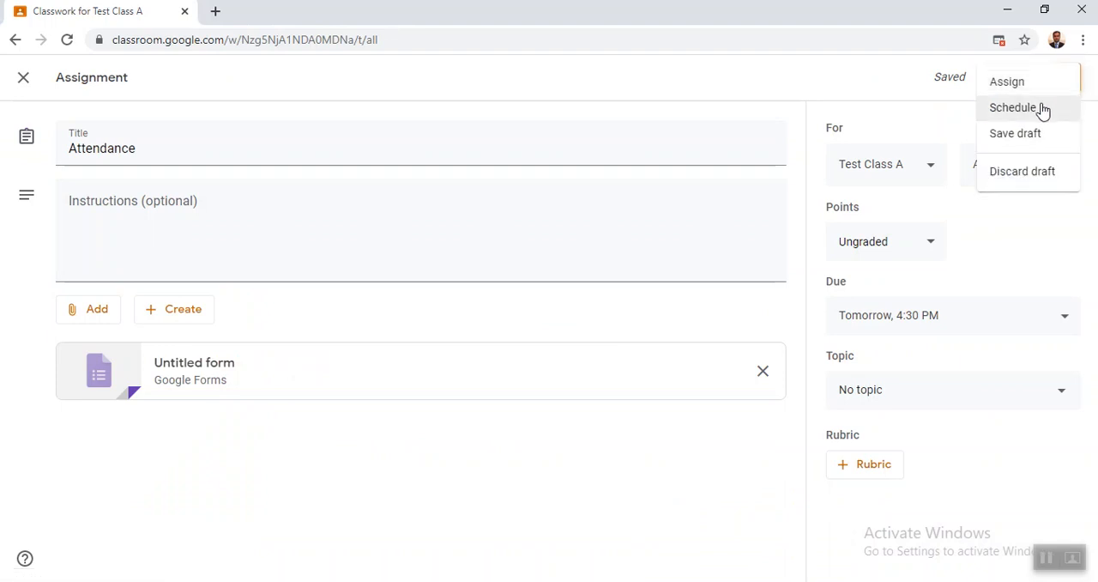
click(1042, 110)
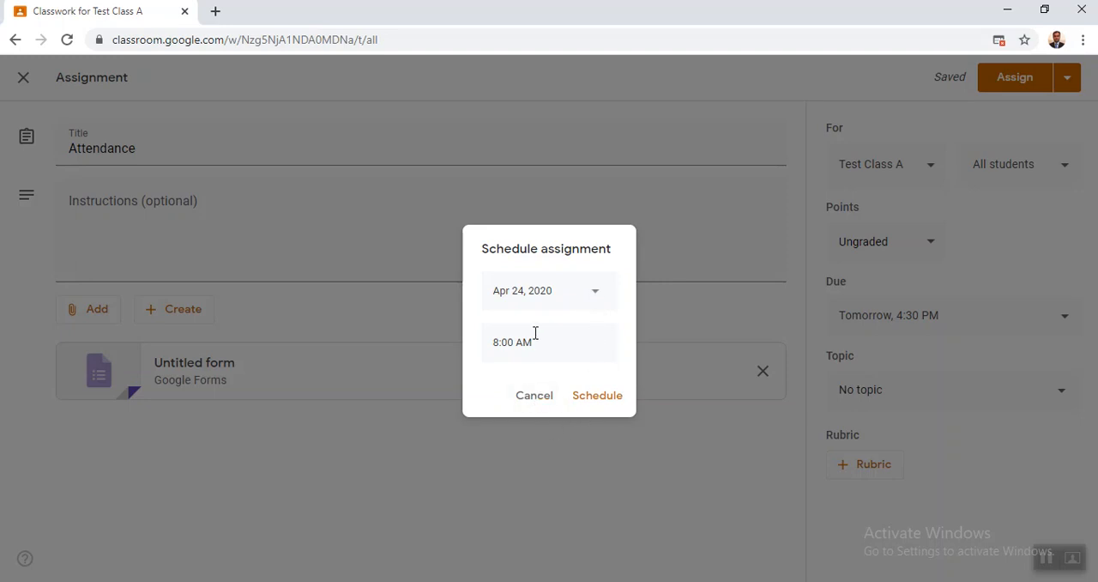
click(527, 394)
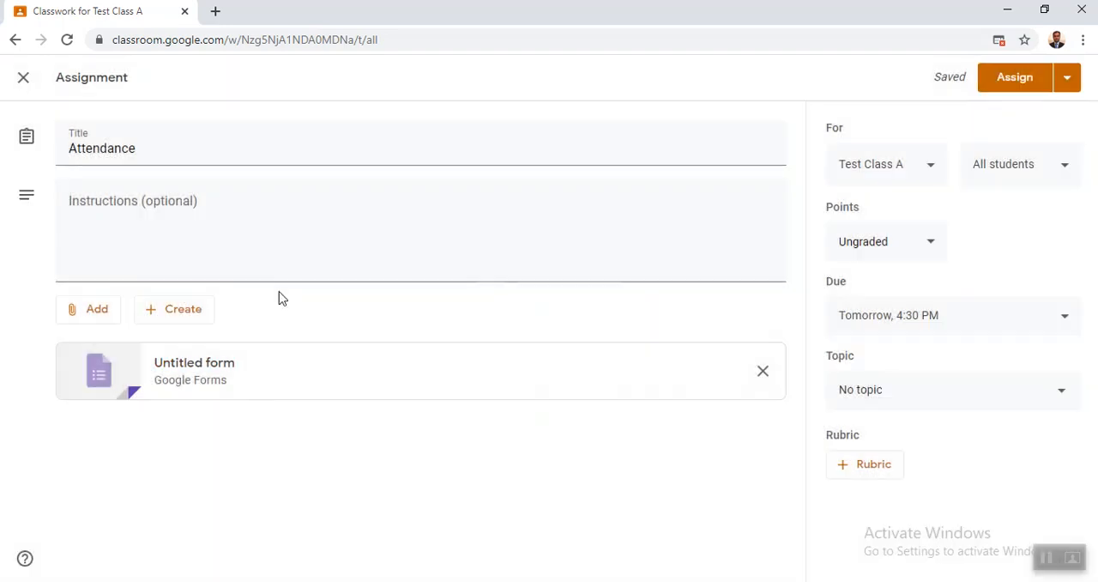
click(1023, 80)
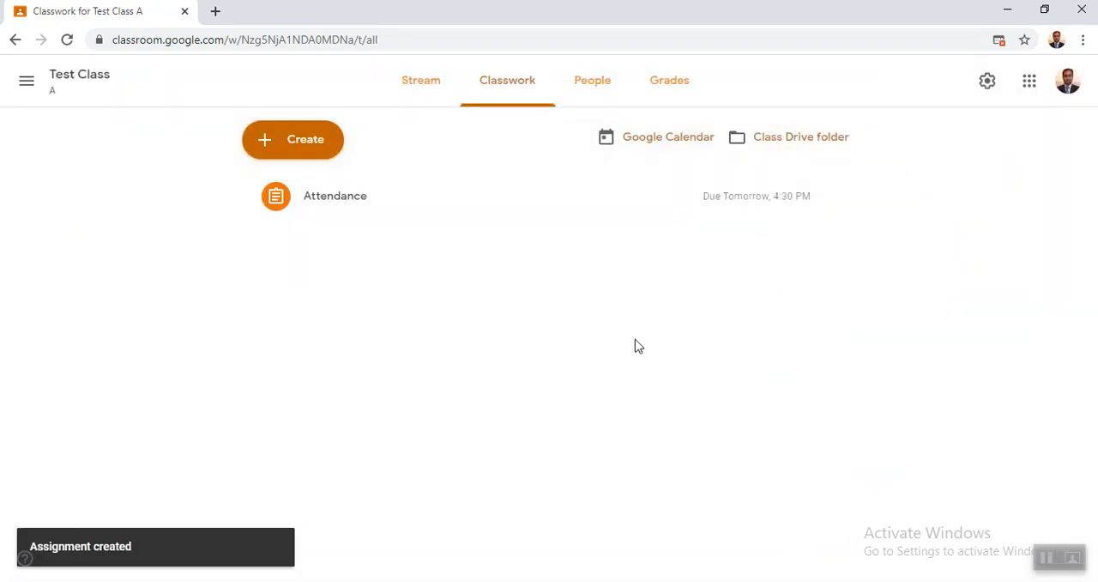
- Open the posted Attendance assignment from the class stream, check its student work and attached form, and return to the class stream
click(66, 80)
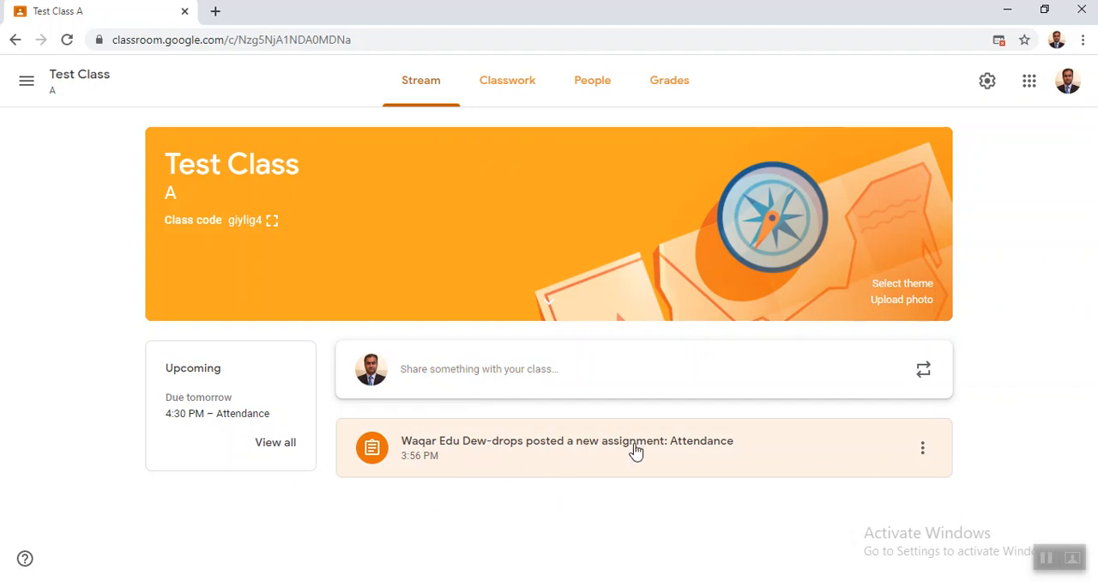
click(712, 450)
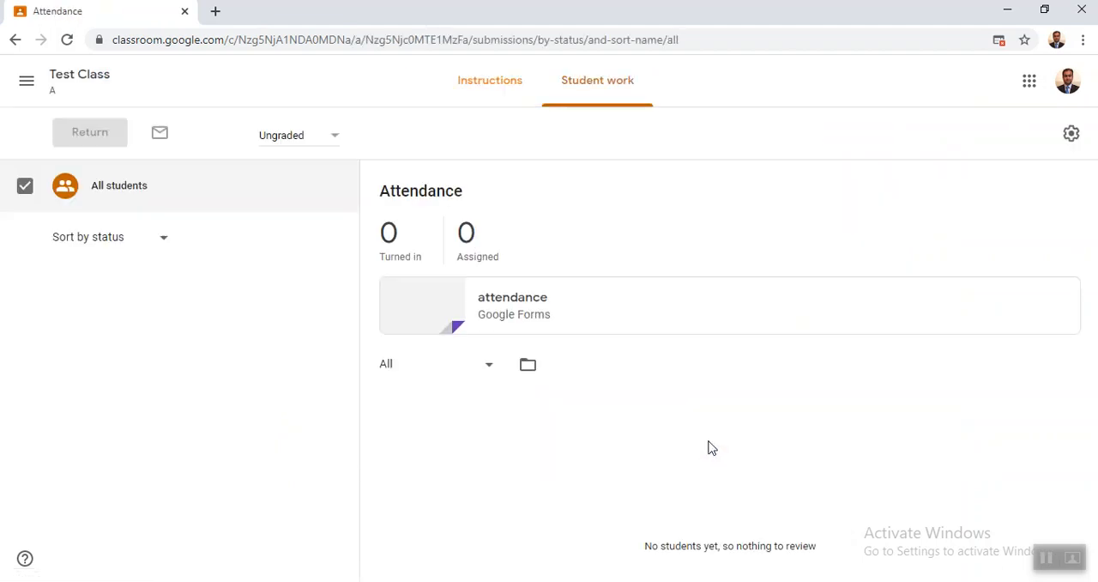
click(519, 300)
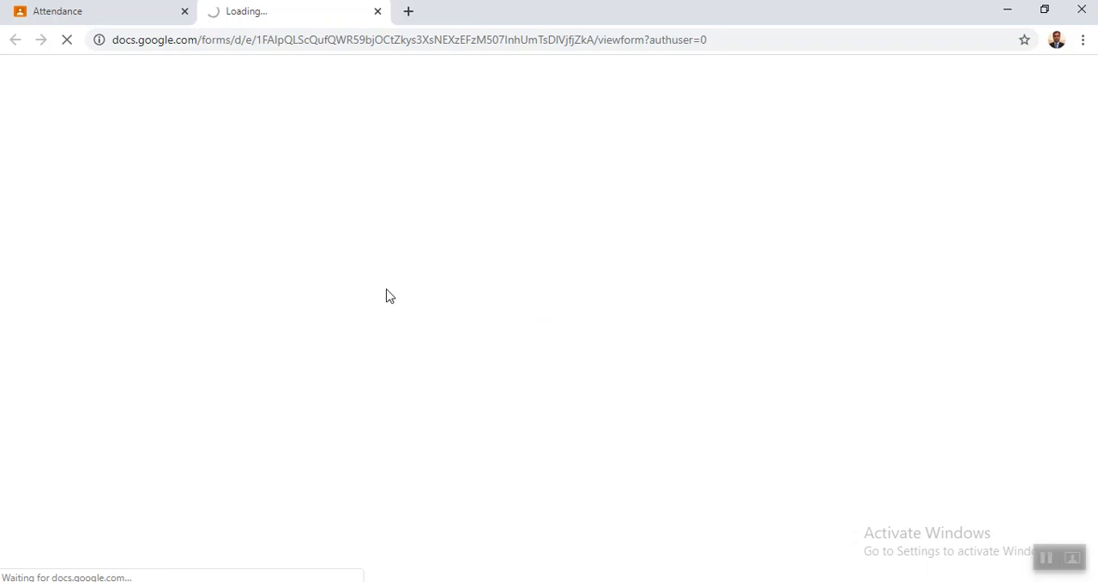
click(377, 12)
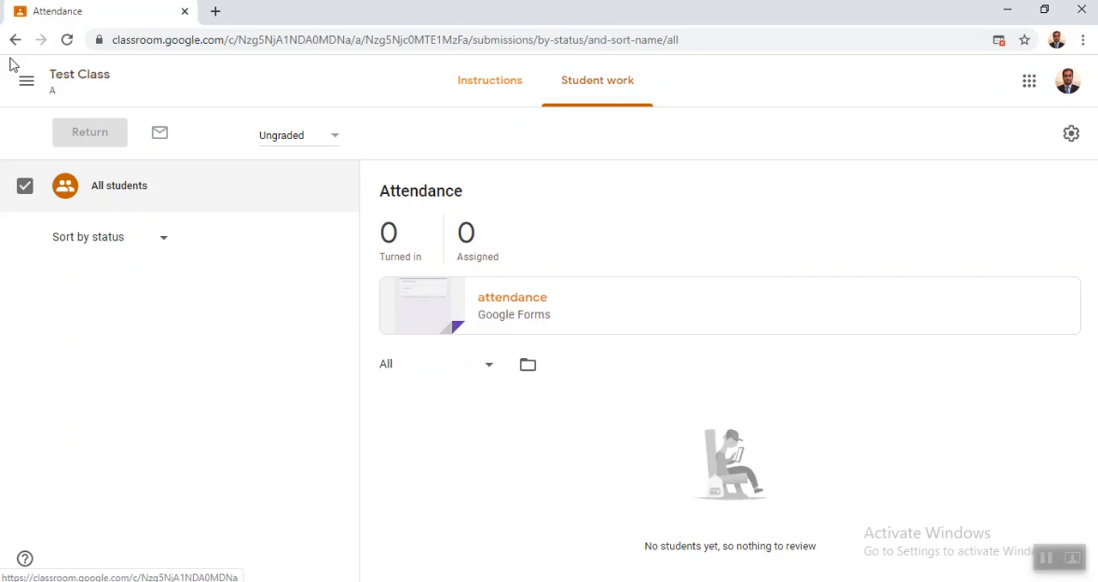
click(64, 79)
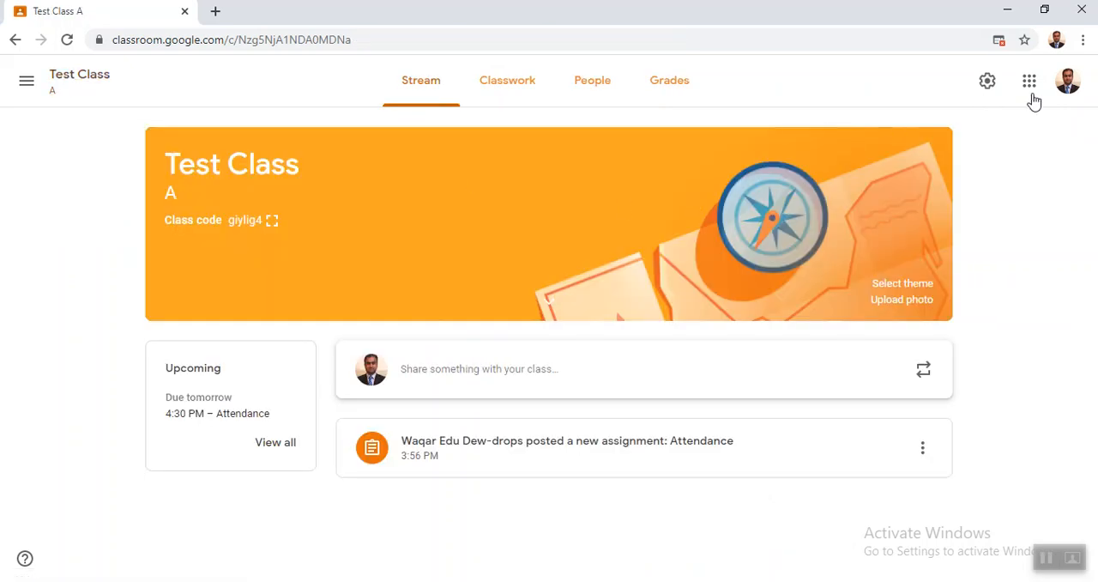
- Start a new classwork assignment and examine its file creation, points, class and student options without changing them
click(534, 88)
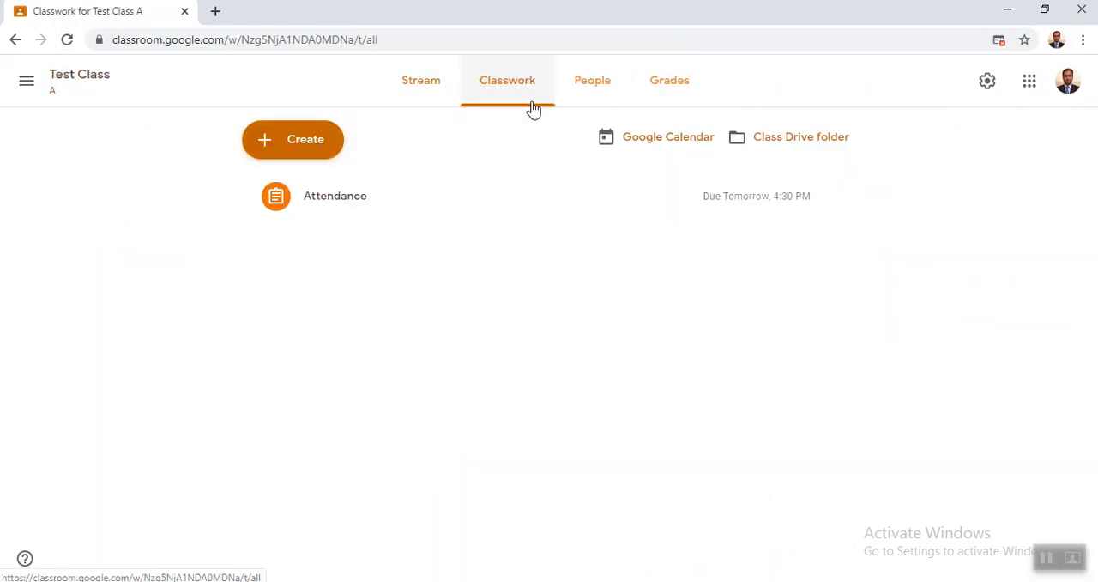
click(306, 148)
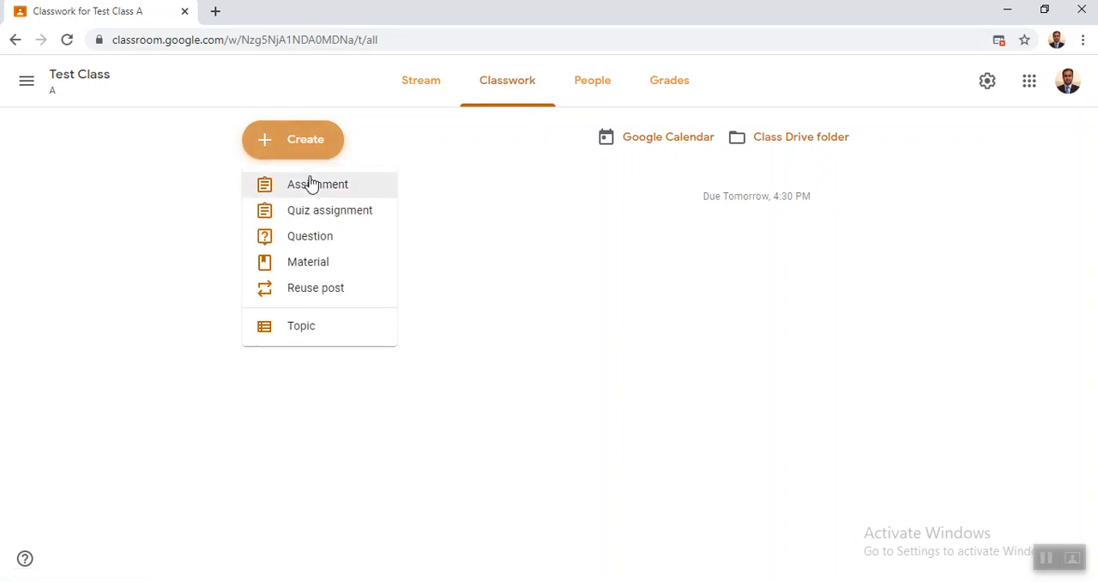
click(311, 184)
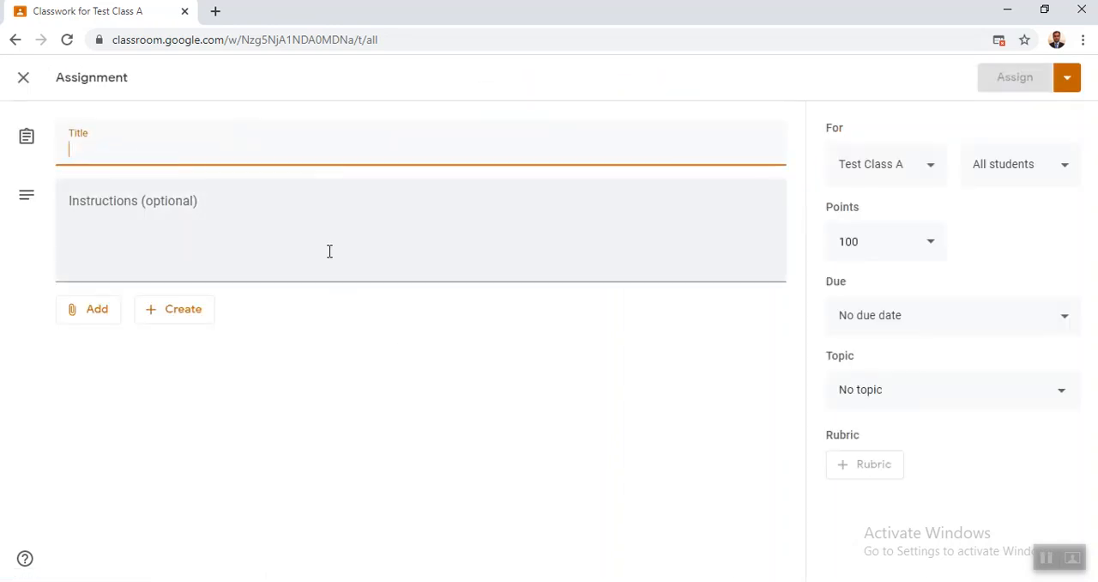
click(164, 317)
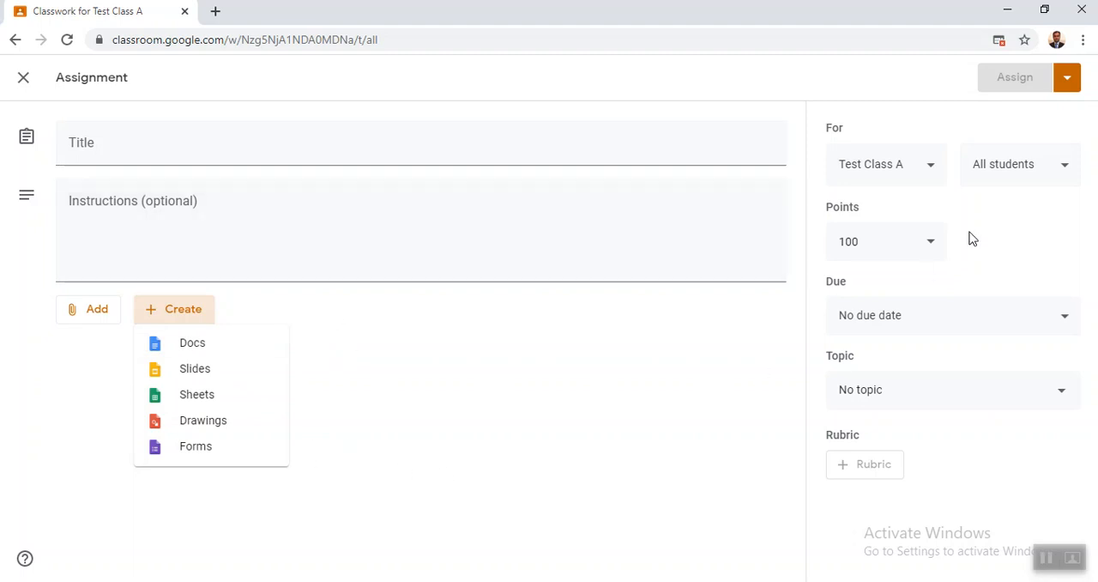
click(930, 246)
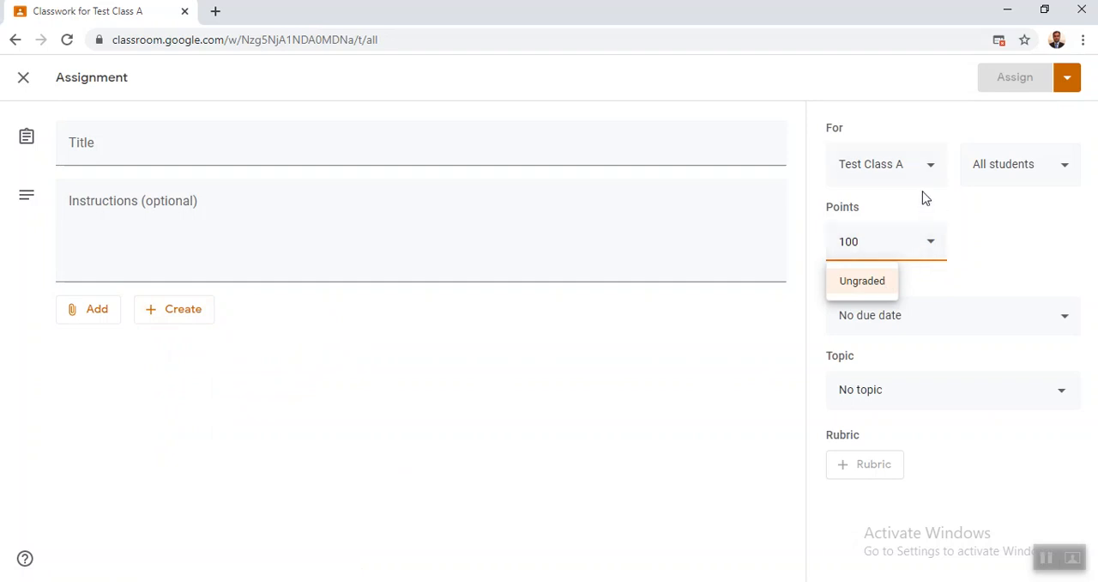
click(929, 169)
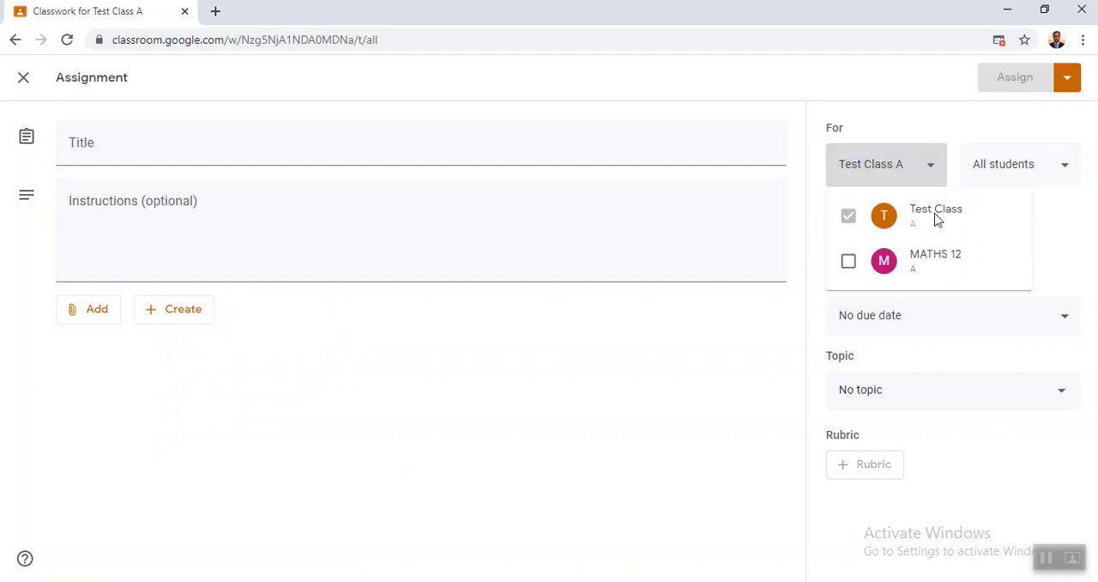
click(931, 170)
click(1059, 167)
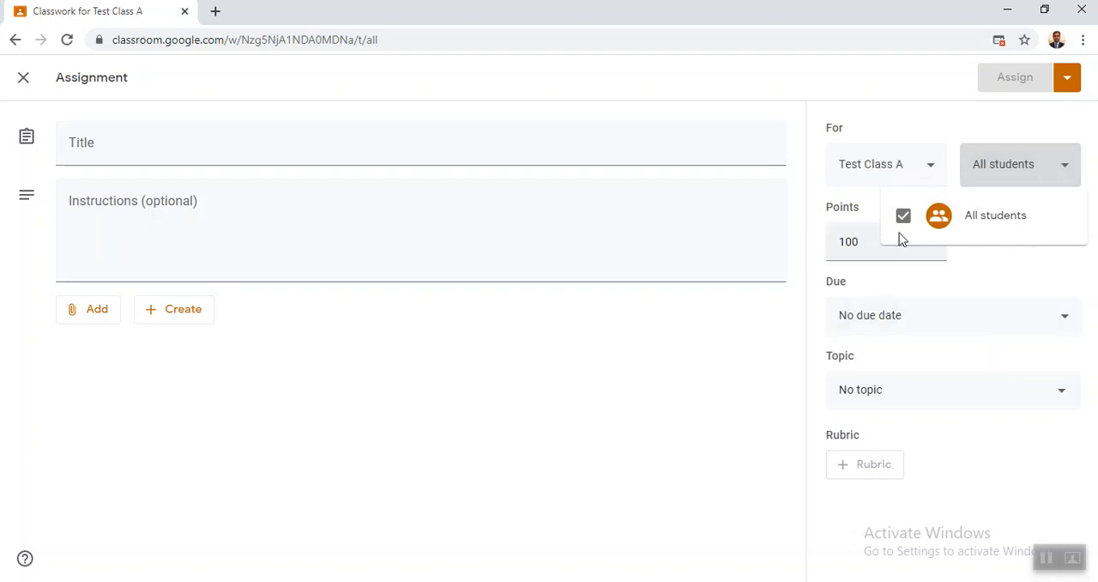
click(646, 403)
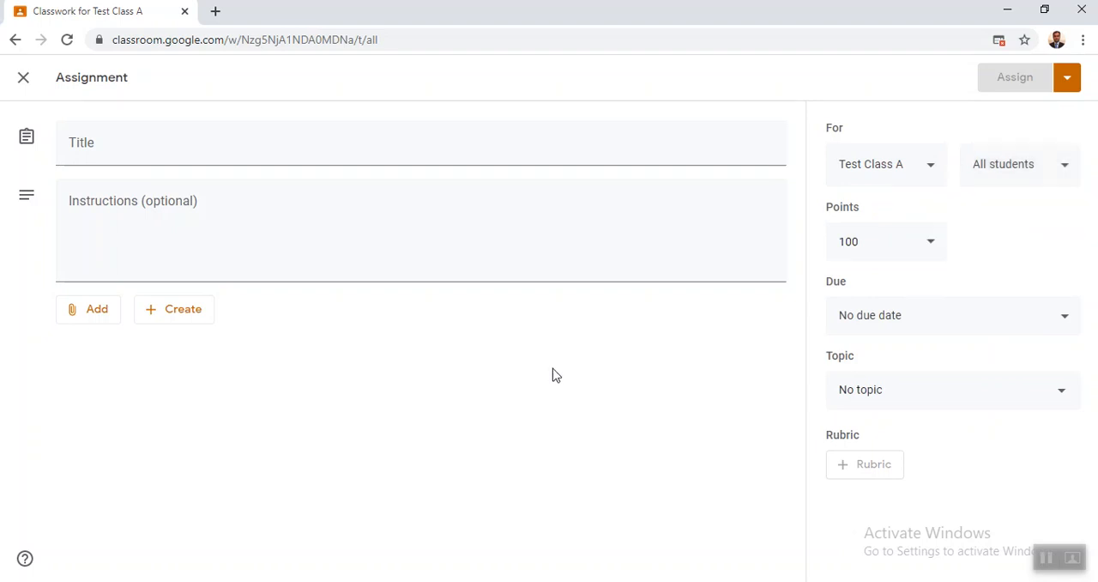
- Examine the blank assignment's attachment sources, including the file upload dialog, and close the assignment without adding anything
click(98, 312)
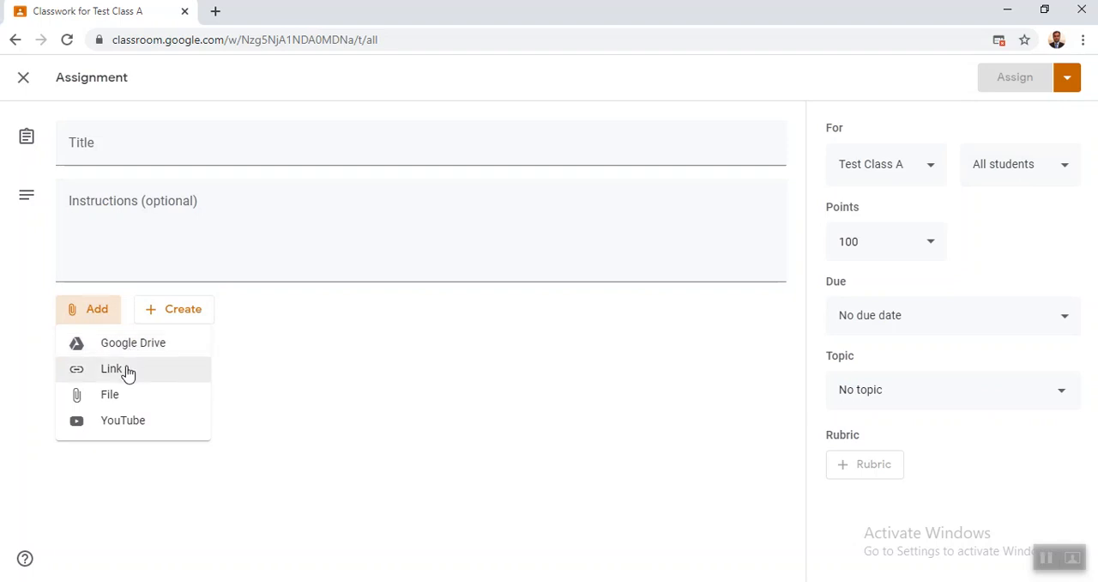
click(269, 44)
right_click(269, 47)
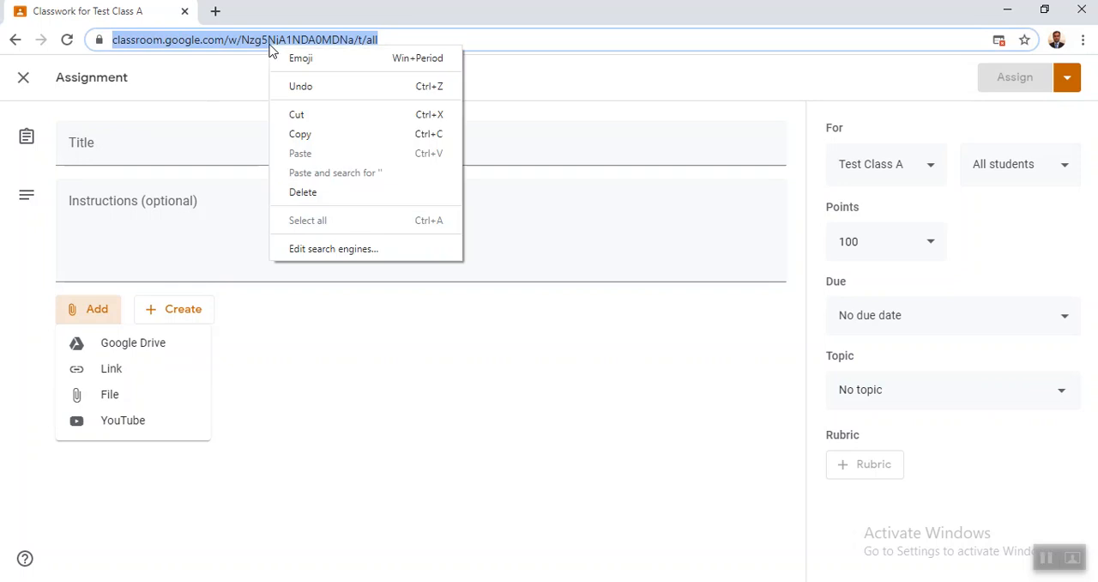
click(120, 400)
click(120, 399)
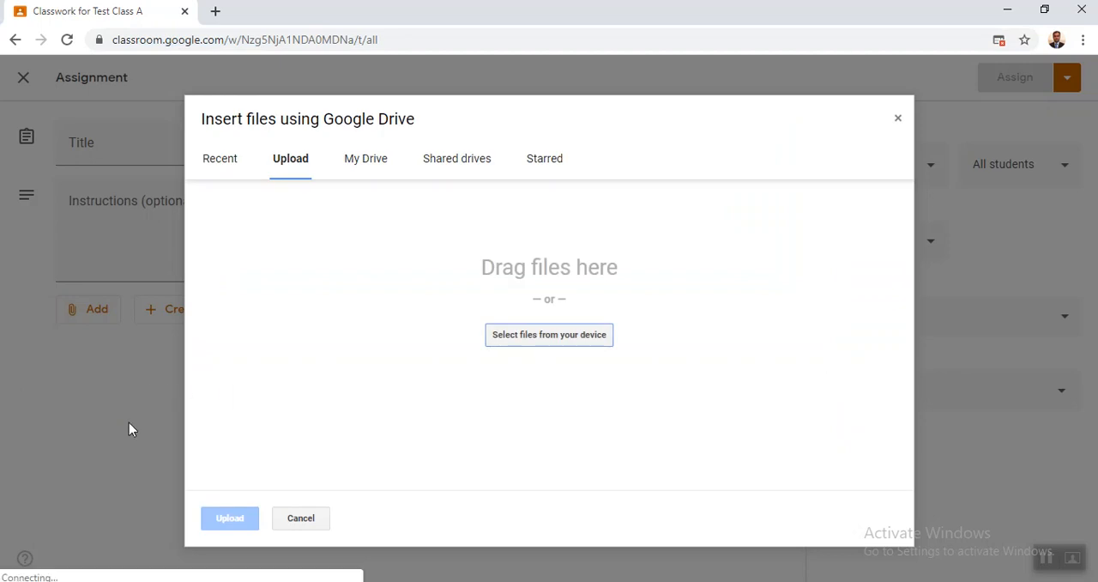
click(898, 120)
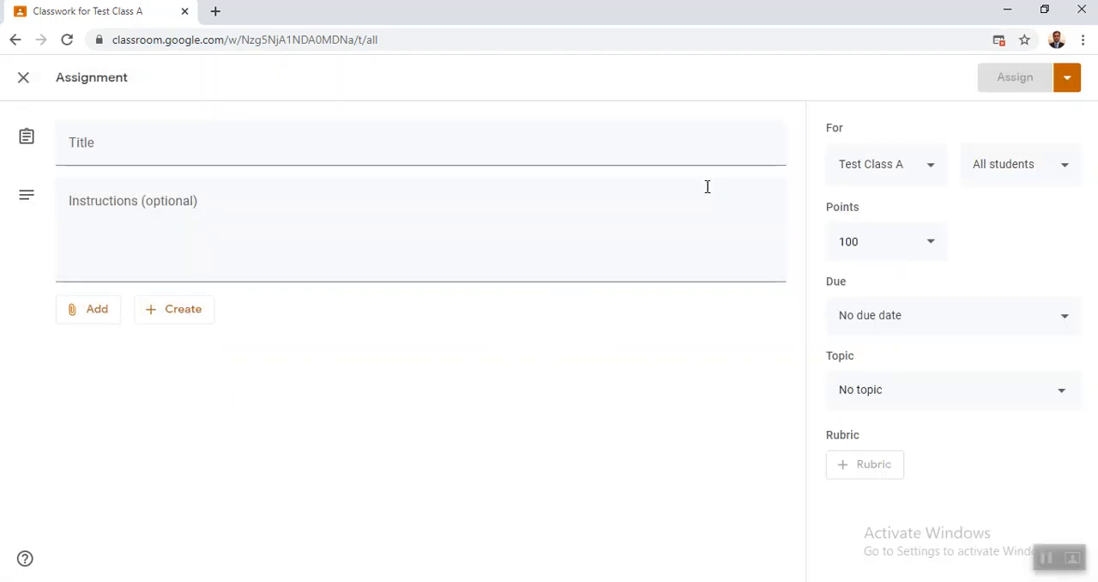
click(112, 314)
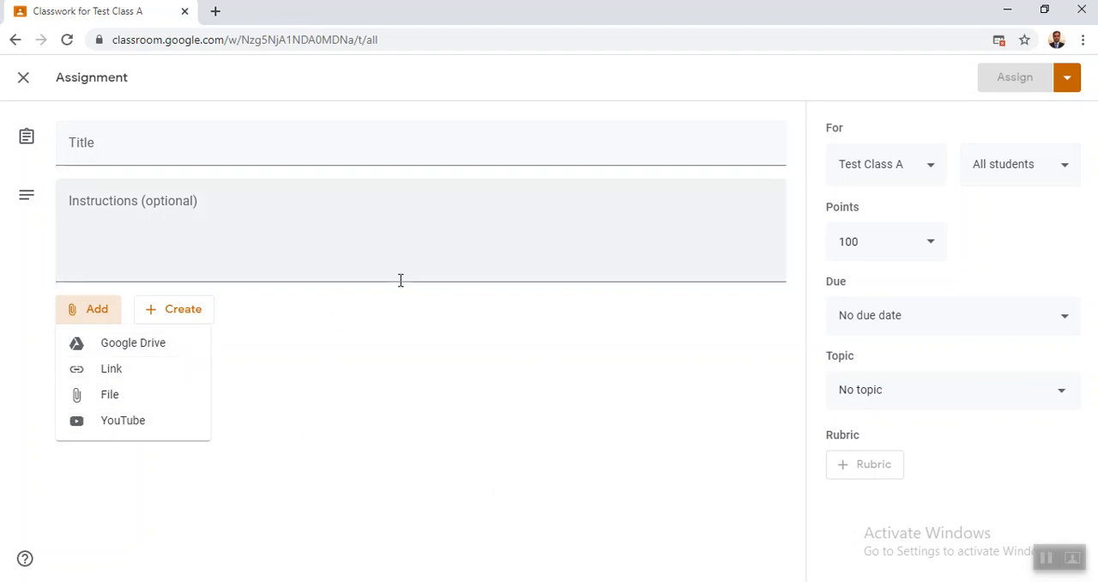
click(29, 82)
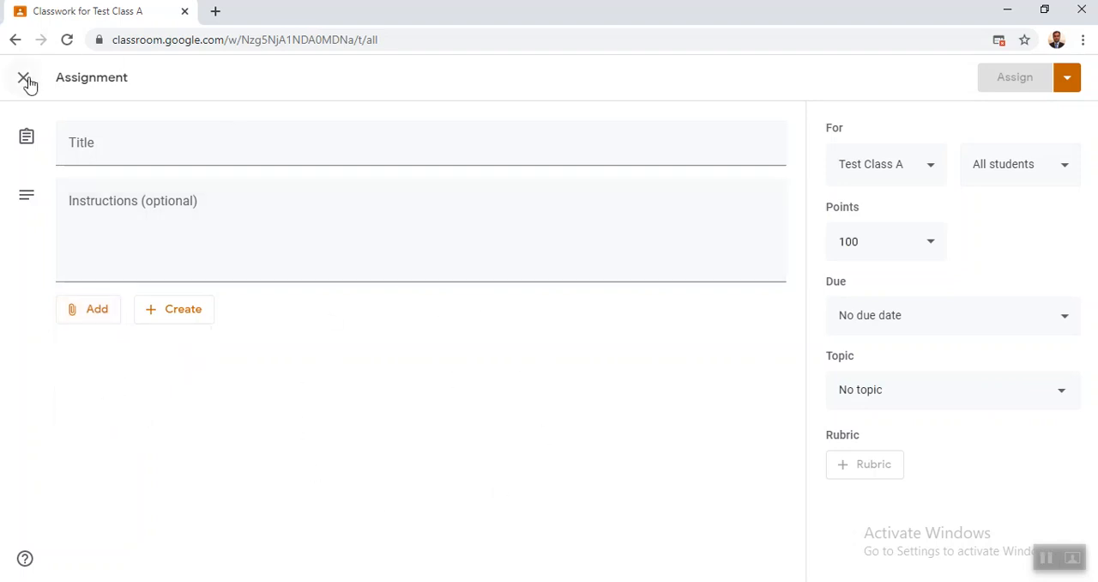
click(24, 79)
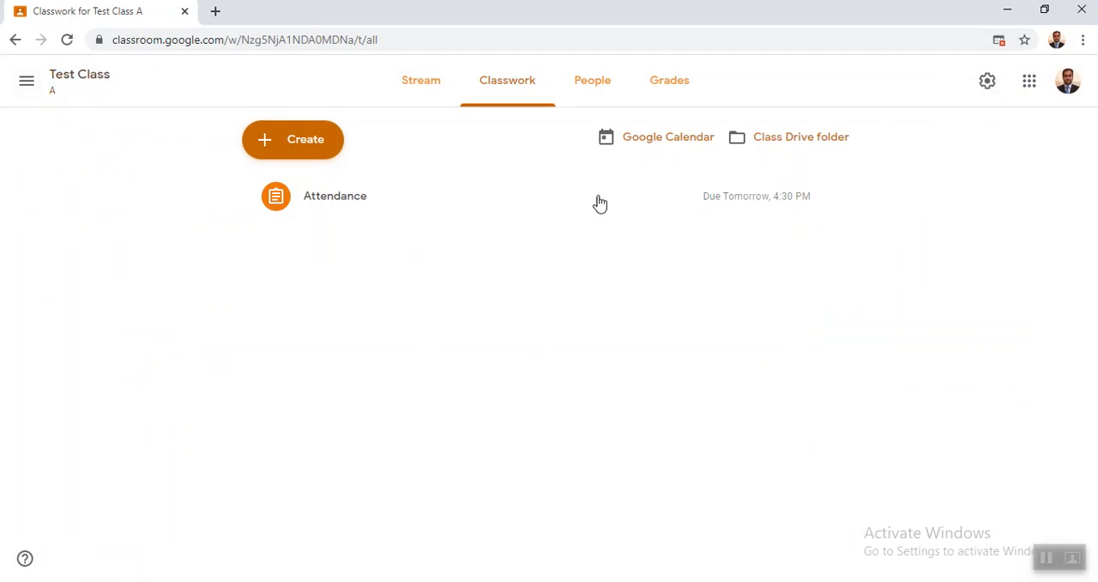
- Sign out of the teacher's Google account
click(1065, 85)
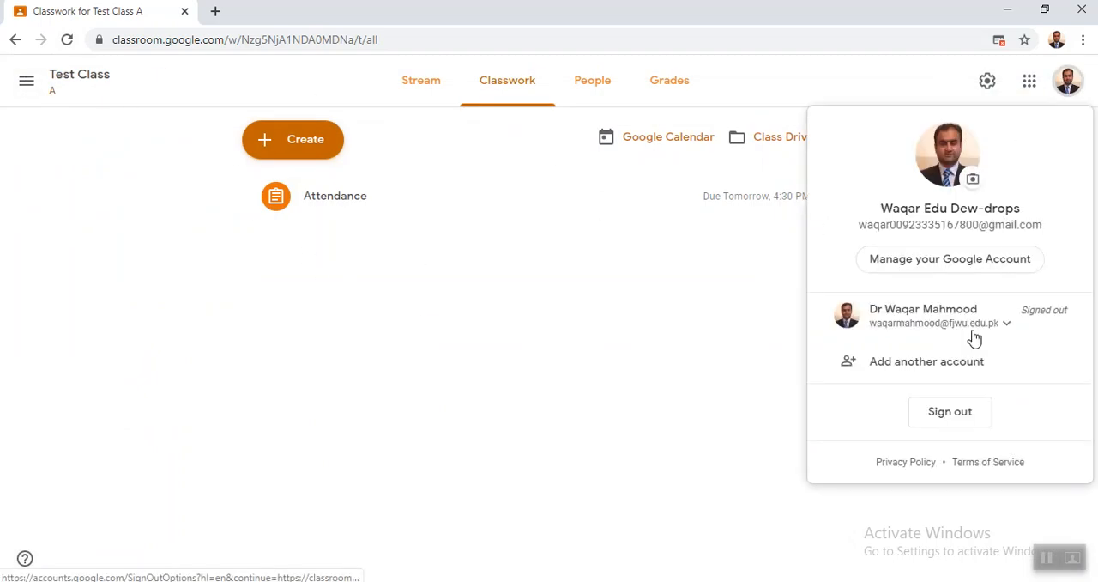
click(947, 419)
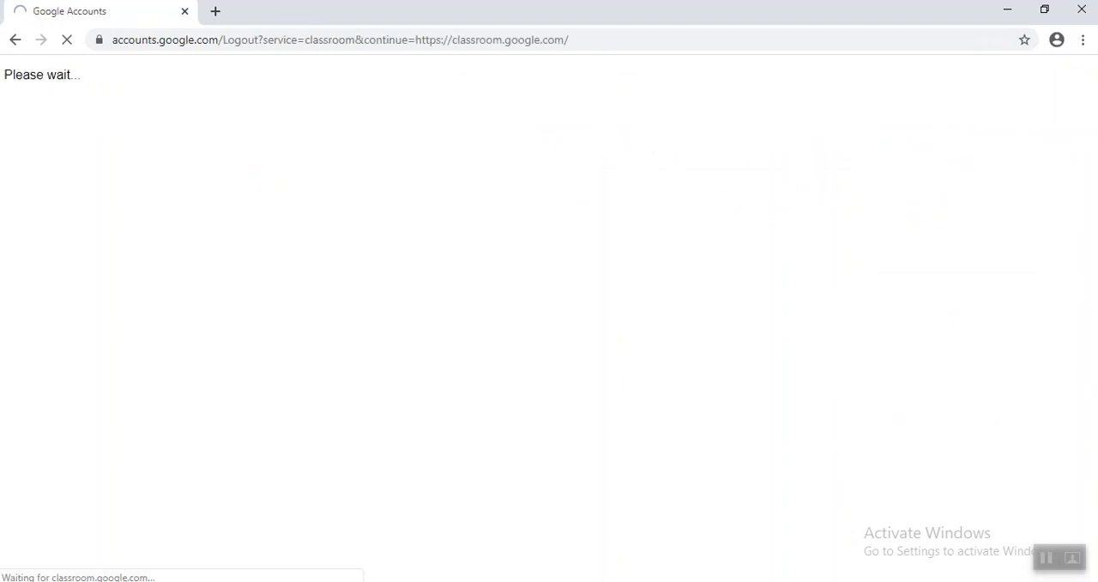